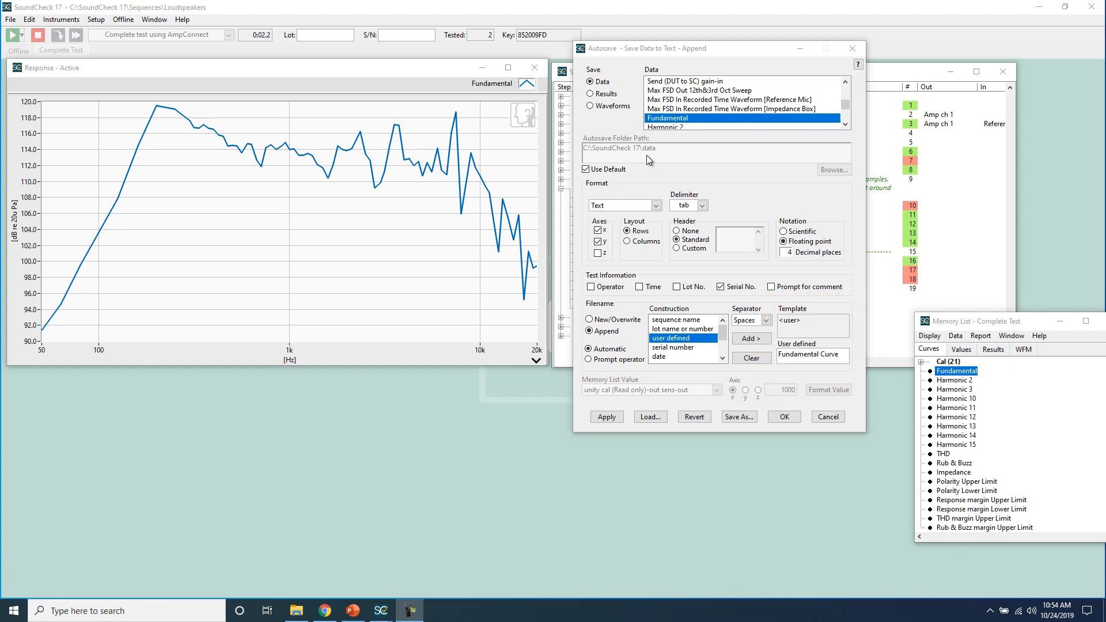
Step: Use floating point notation for the Fundamental curve's text export and apply the autosave settings
click(784, 241)
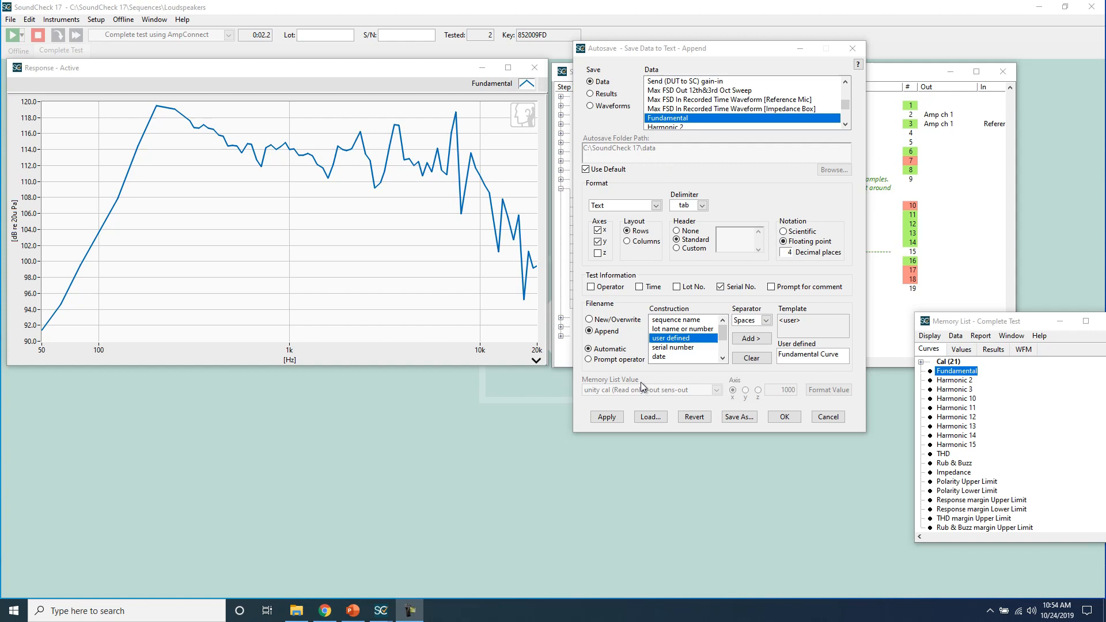
click(606, 418)
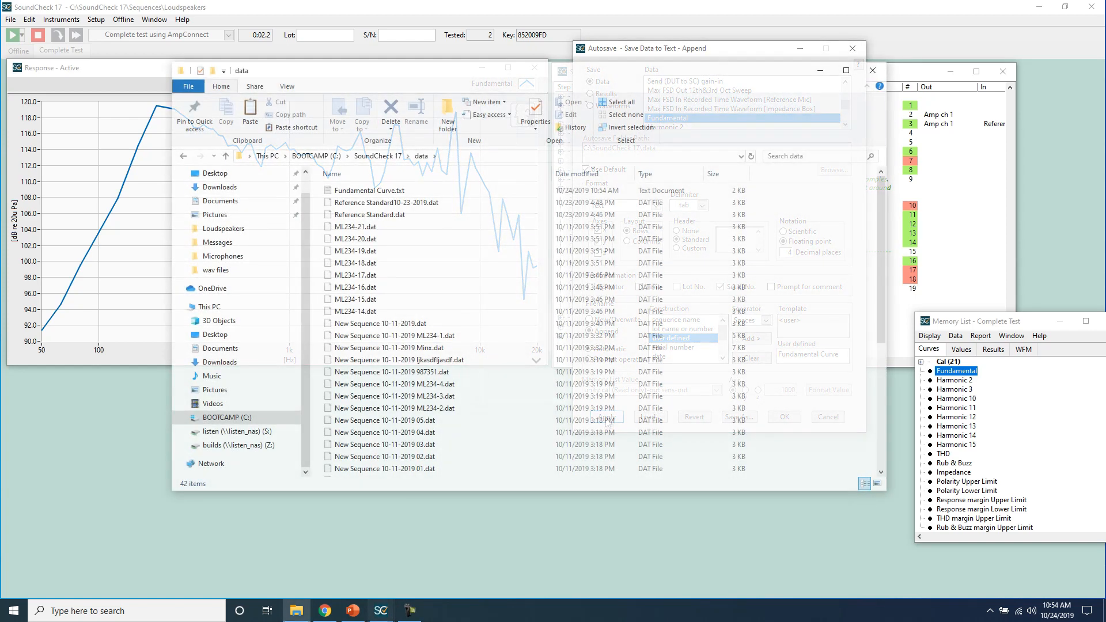
Step: Open Fundamental Curve.txt from the SoundCheck 17 data folder and maximize its Notepad window to examine the exported data
click(447, 195)
double_click(447, 195)
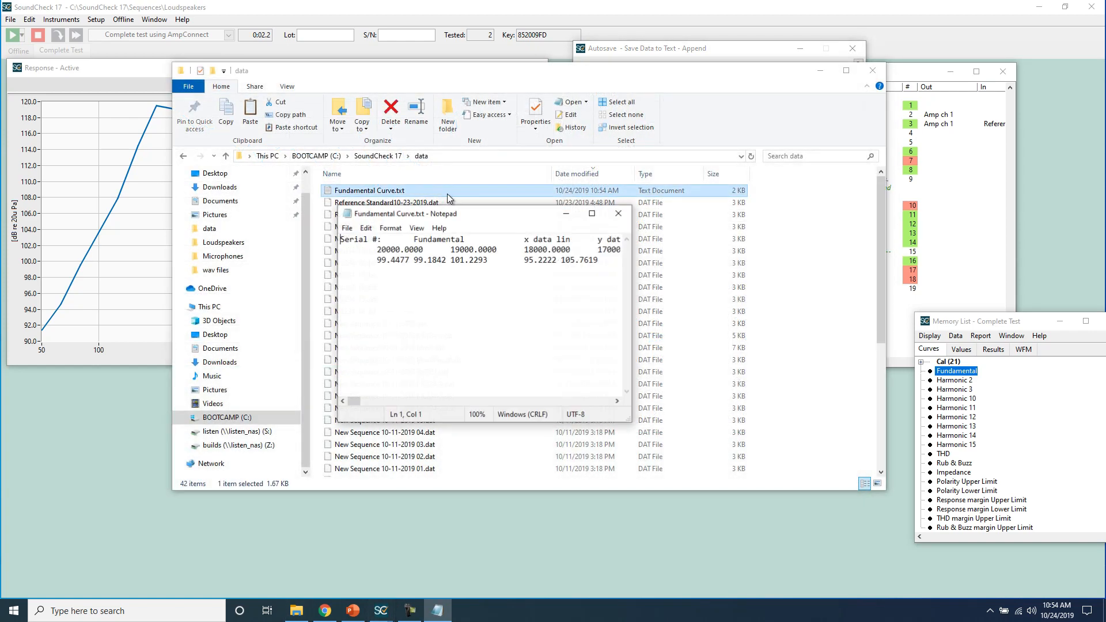
double_click(449, 214)
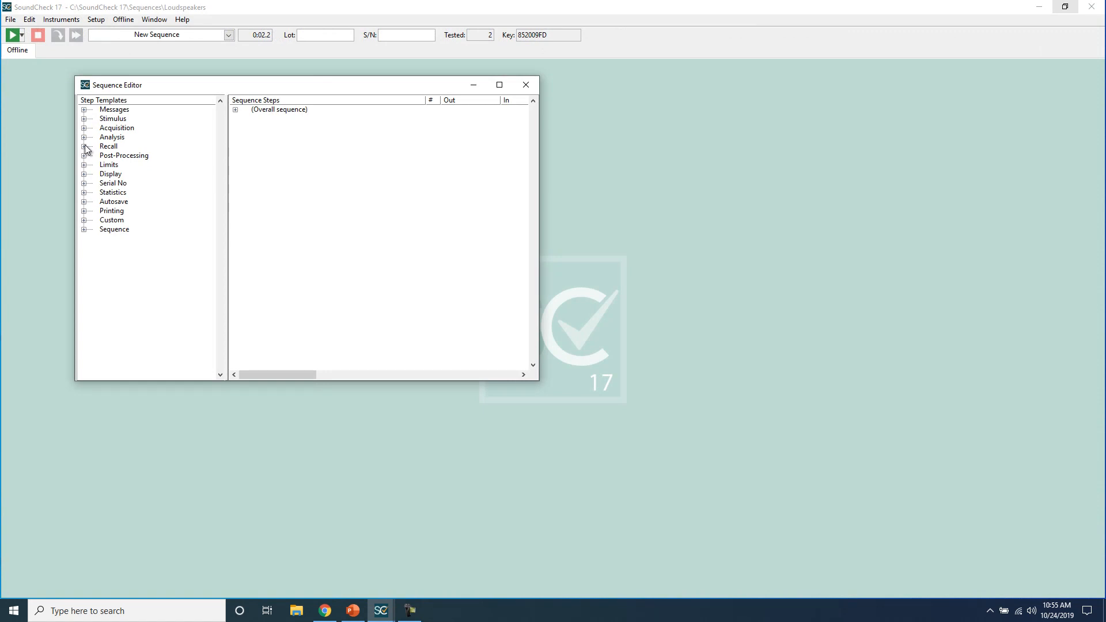
Step: Add a Recall text step to the new sequence and open its settings
click(84, 147)
drag(124, 173, 292, 136)
double_click(288, 118)
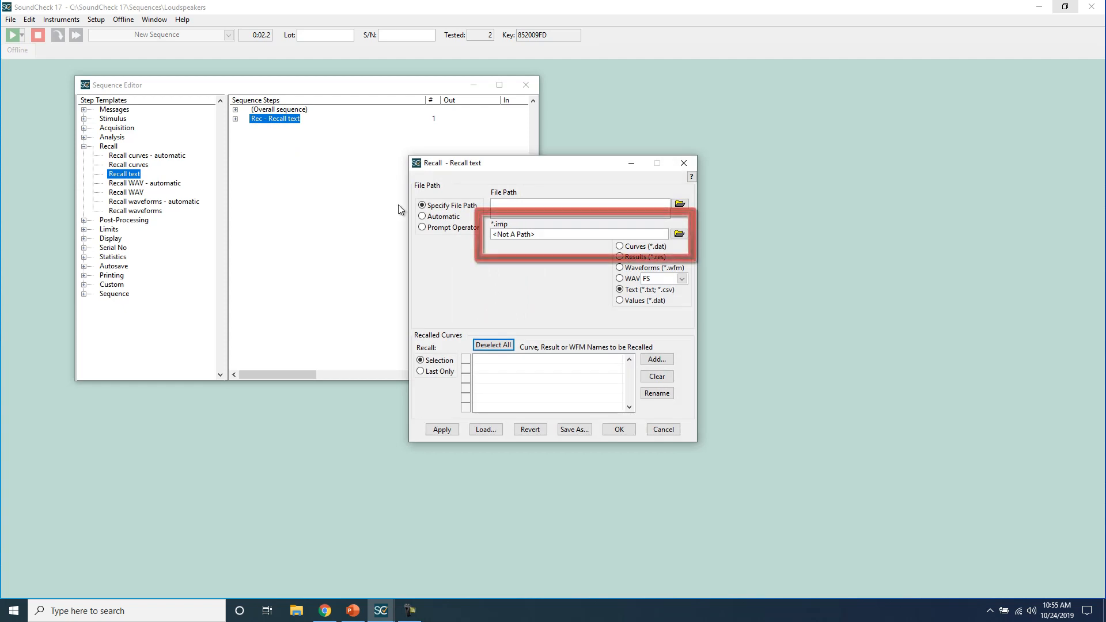
Step: Try the other recall file types, such as Curves, Results and Waveforms, and restore Text (*.txt; *.csv)
click(642, 248)
click(642, 257)
click(642, 269)
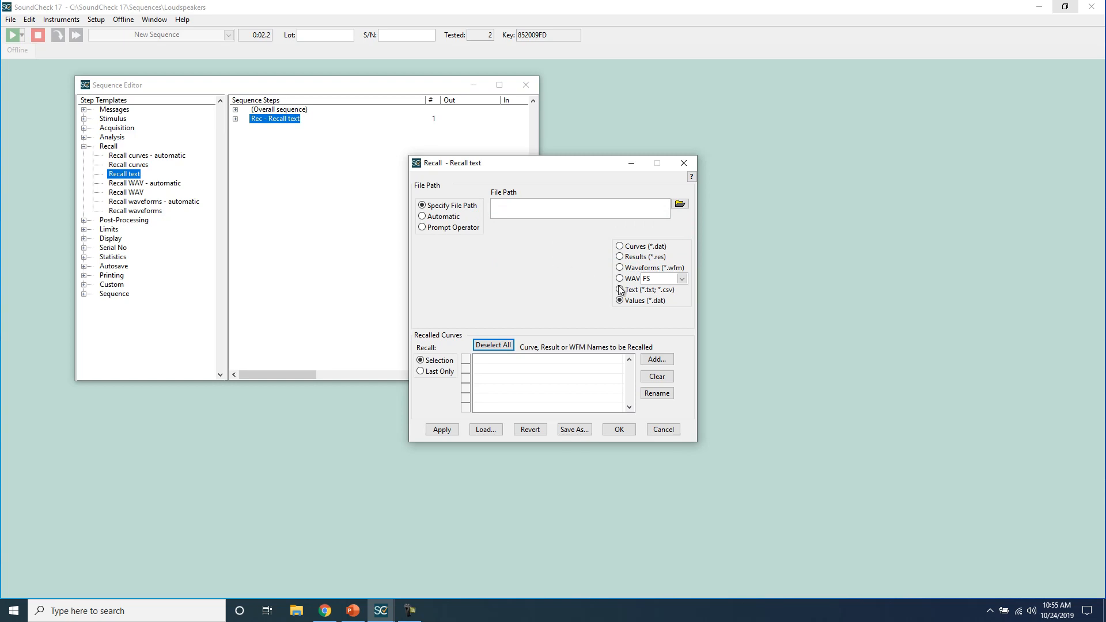
click(621, 290)
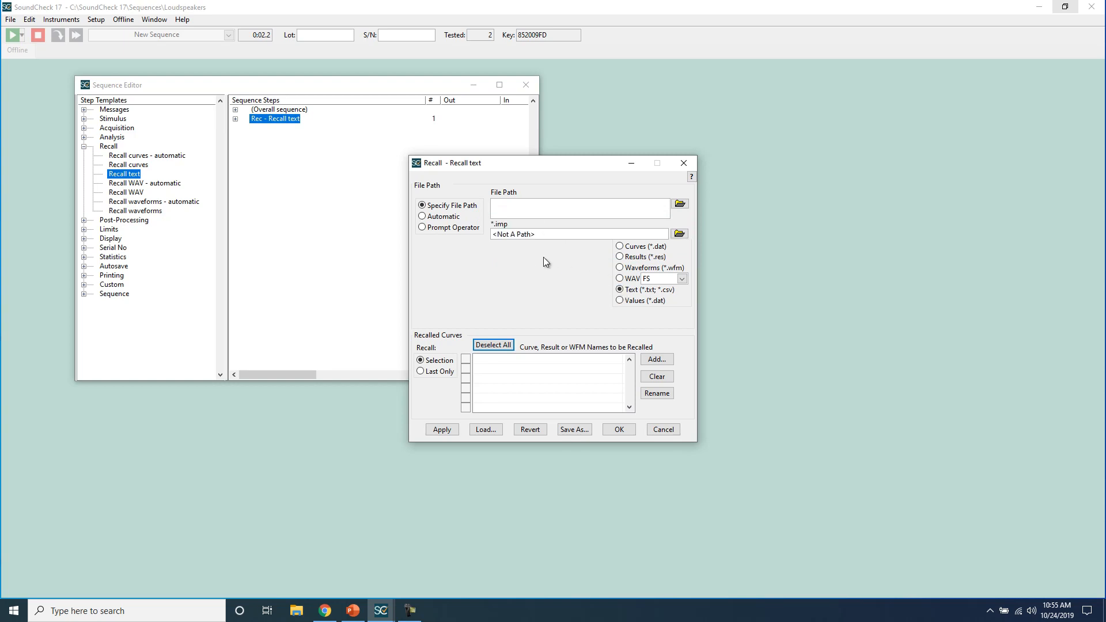
Step: Try the Automatic and Prompt Operator file path modes and return to Specify File Path
click(450, 217)
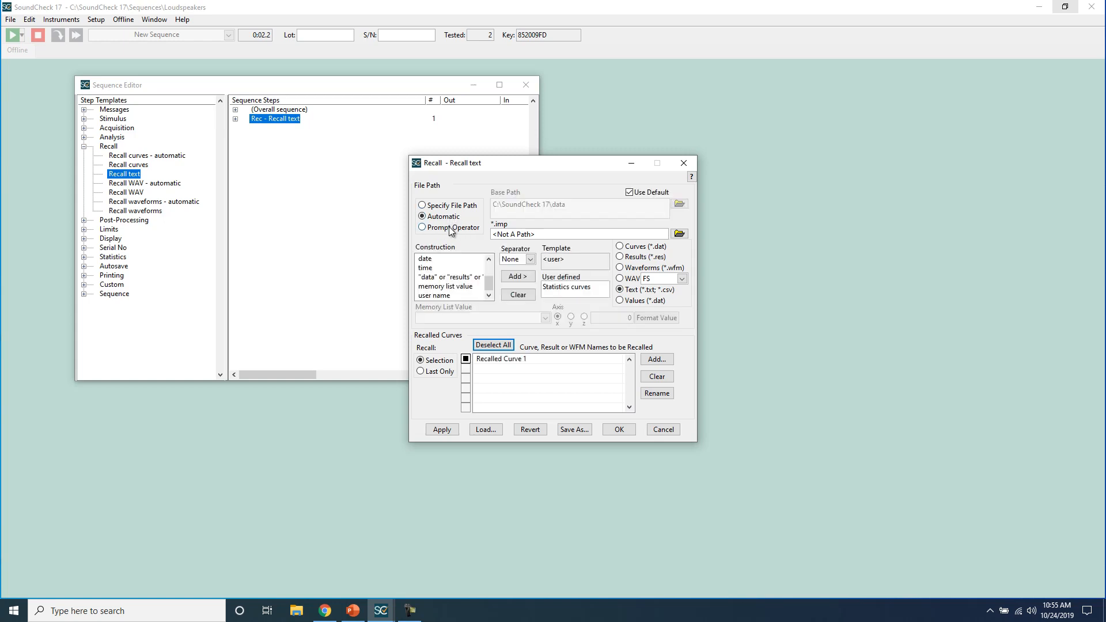
click(450, 228)
click(450, 216)
click(450, 206)
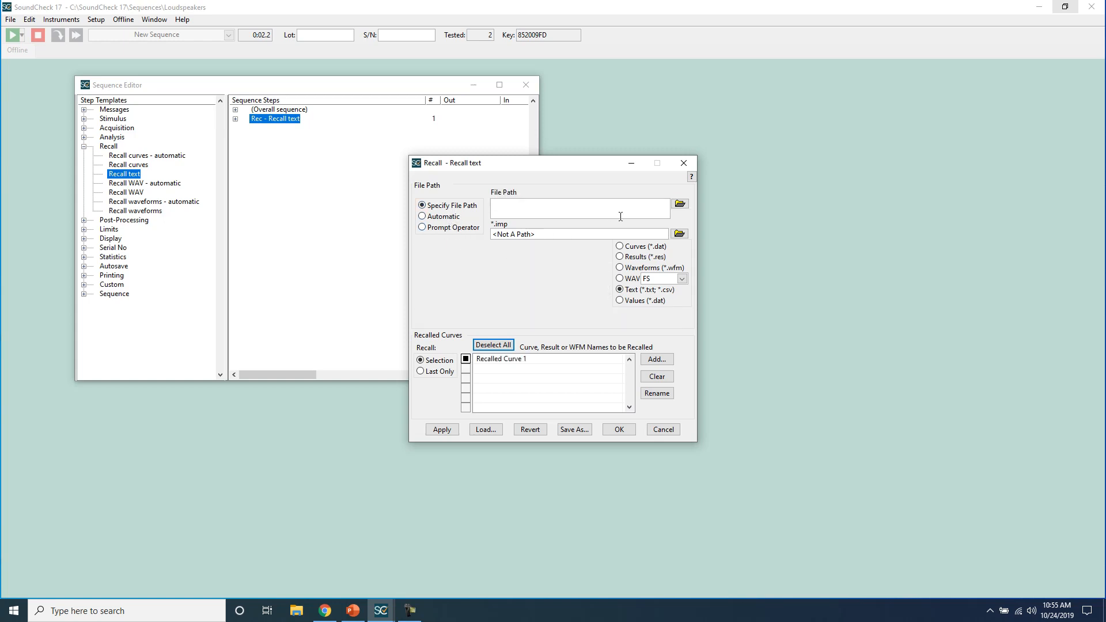
Step: Choose Fundamental Curve.txt from the SoundCheck 17 data folder as the file to recall and bring up the import wizard
click(680, 204)
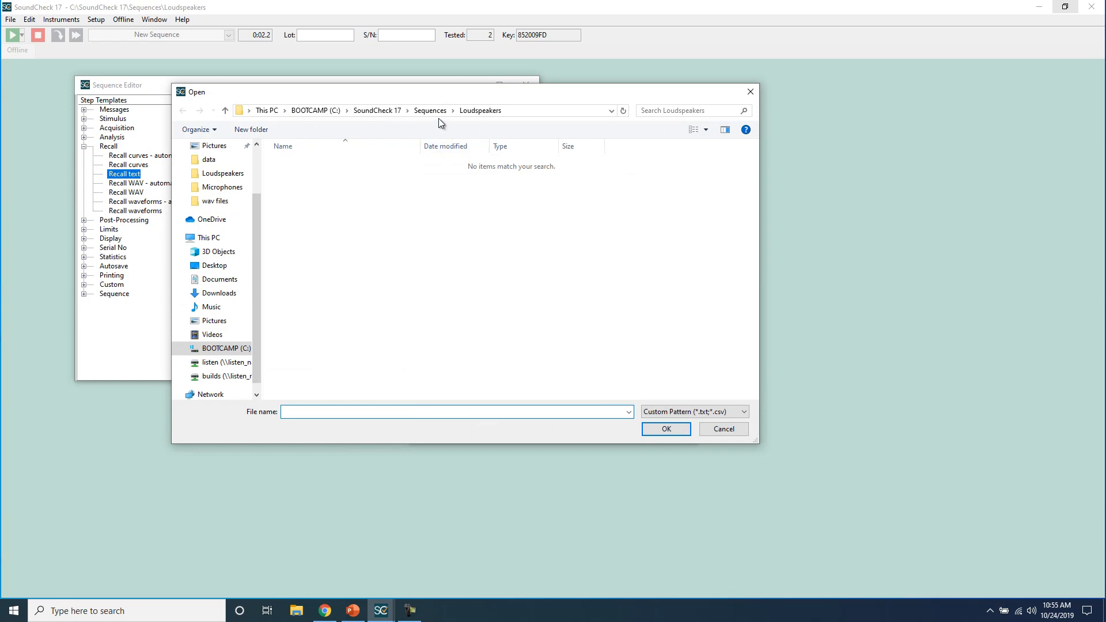
click(388, 109)
double_click(333, 189)
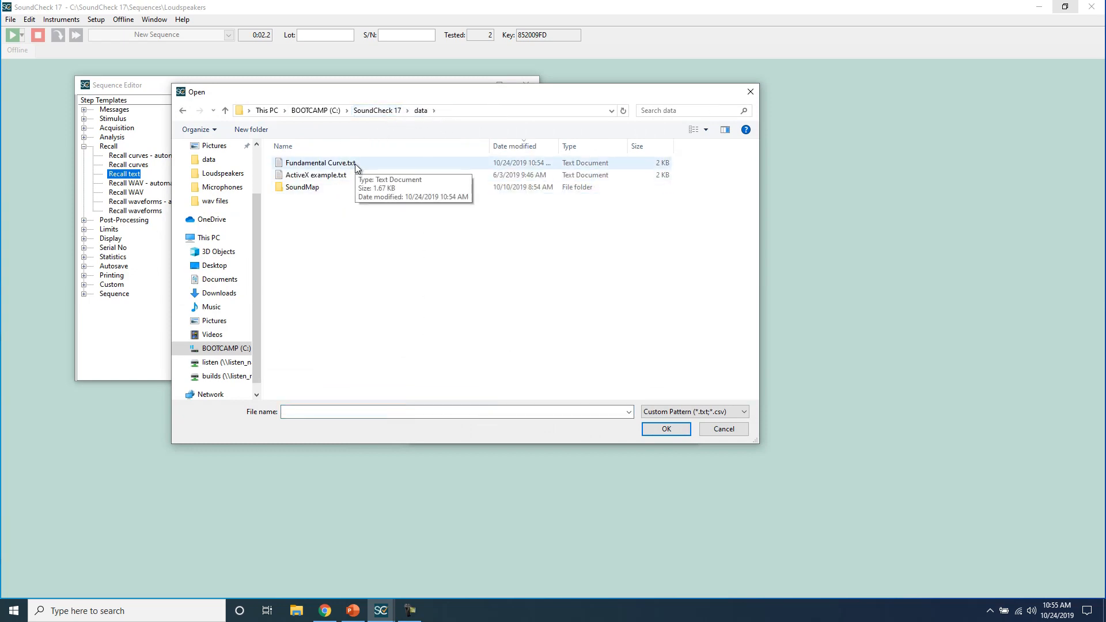
double_click(355, 164)
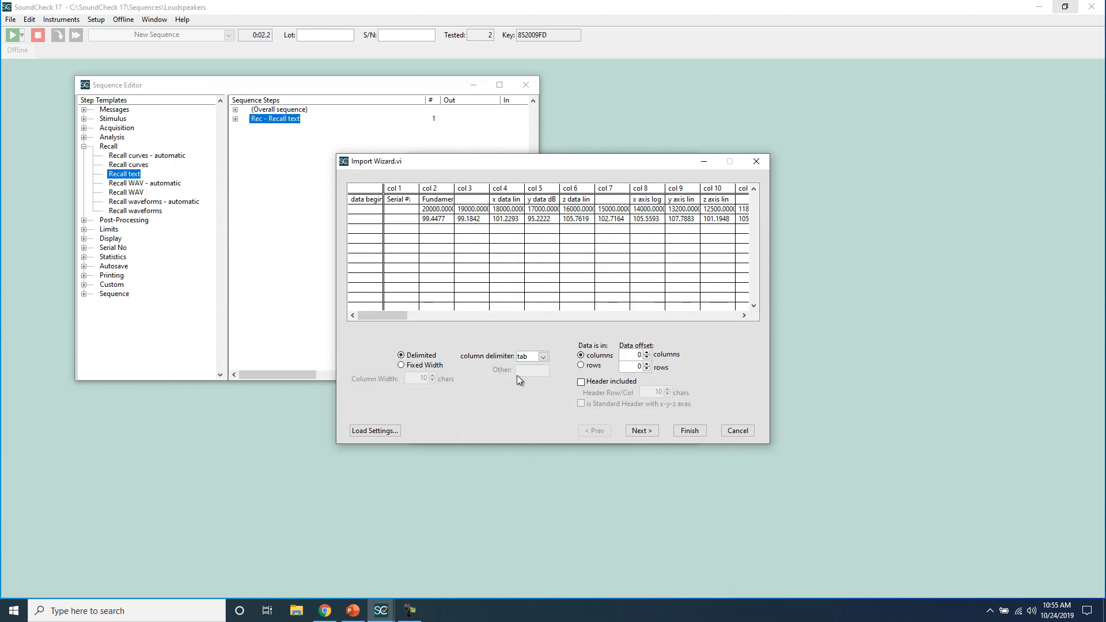
Step: Review the column delimiter choices and try comma as the delimiter for the imported text
click(525, 357)
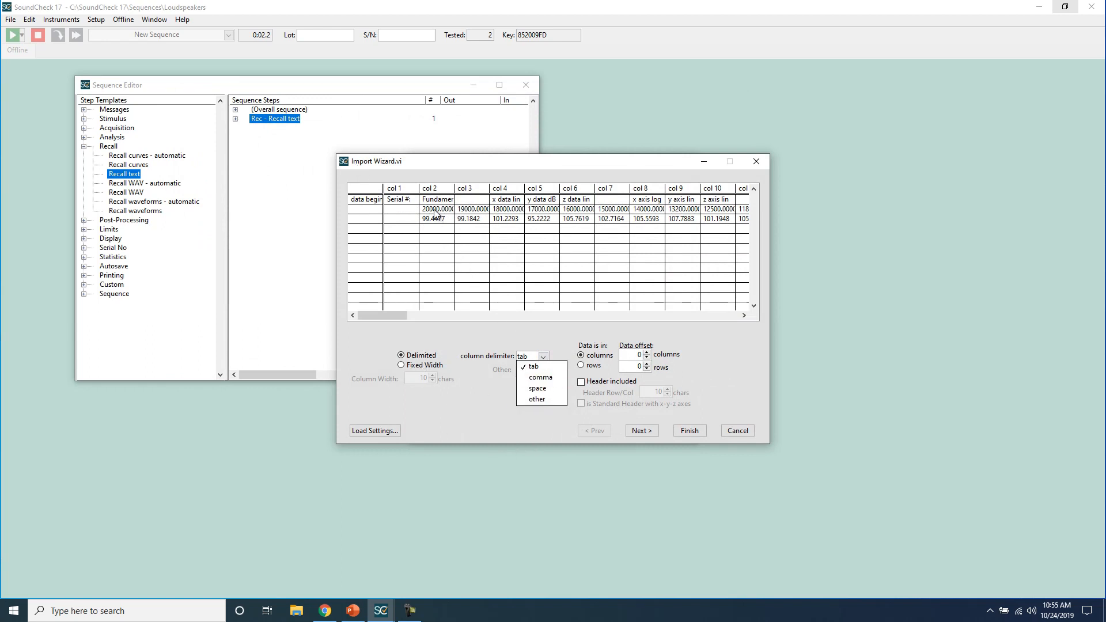
click(435, 283)
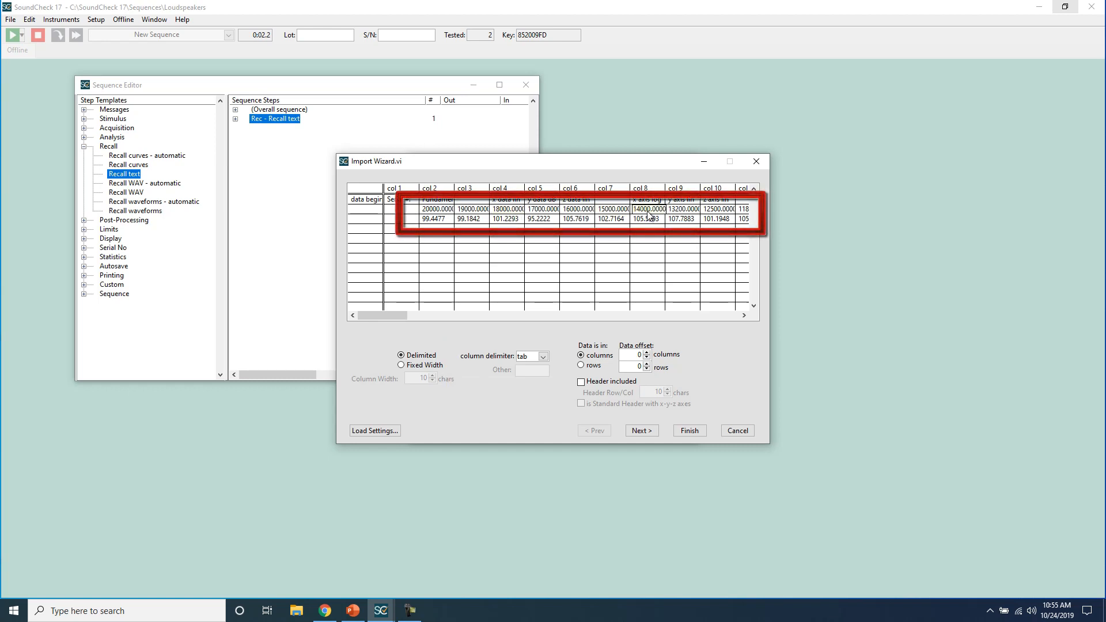
click(543, 357)
click(536, 375)
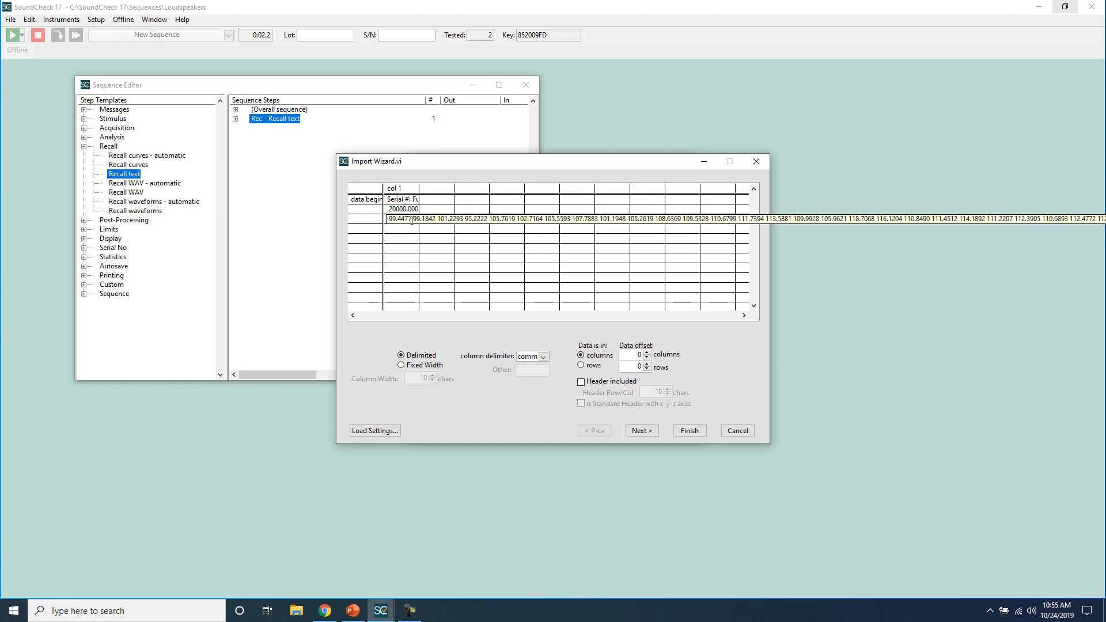
click(543, 356)
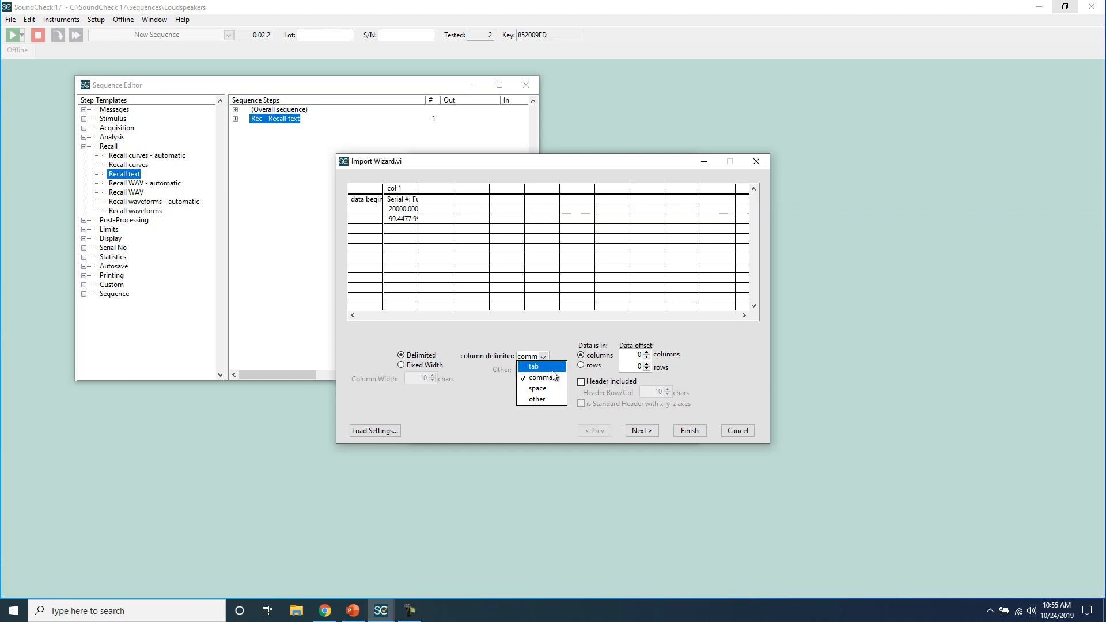
click(422, 354)
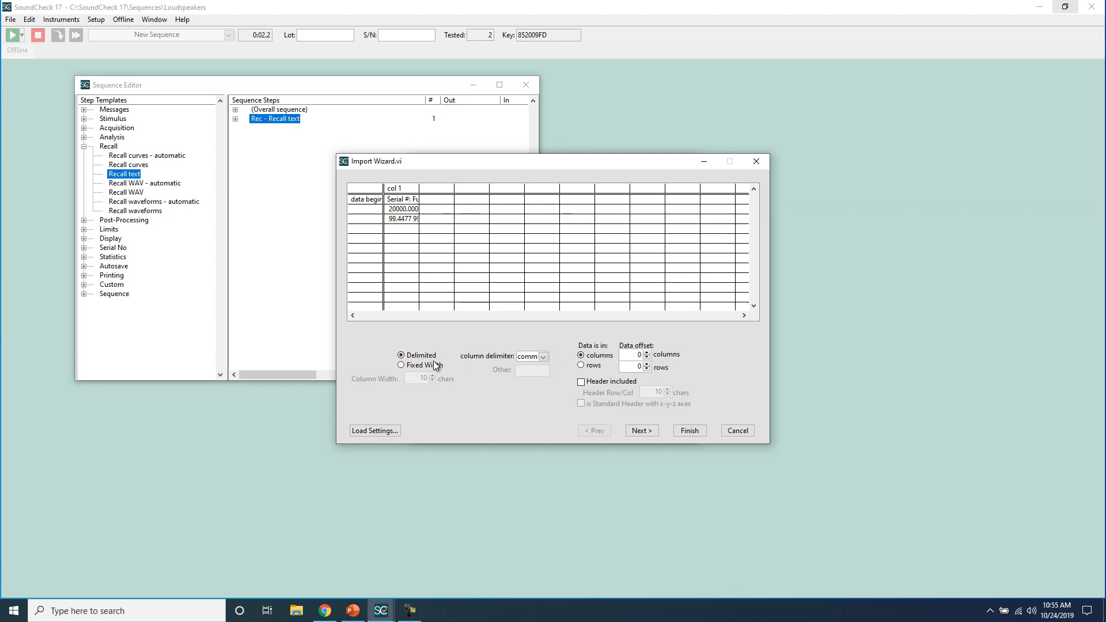
Step: Try Fixed Width columns, then restore the Delimited format with tab as the column delimiter
click(435, 366)
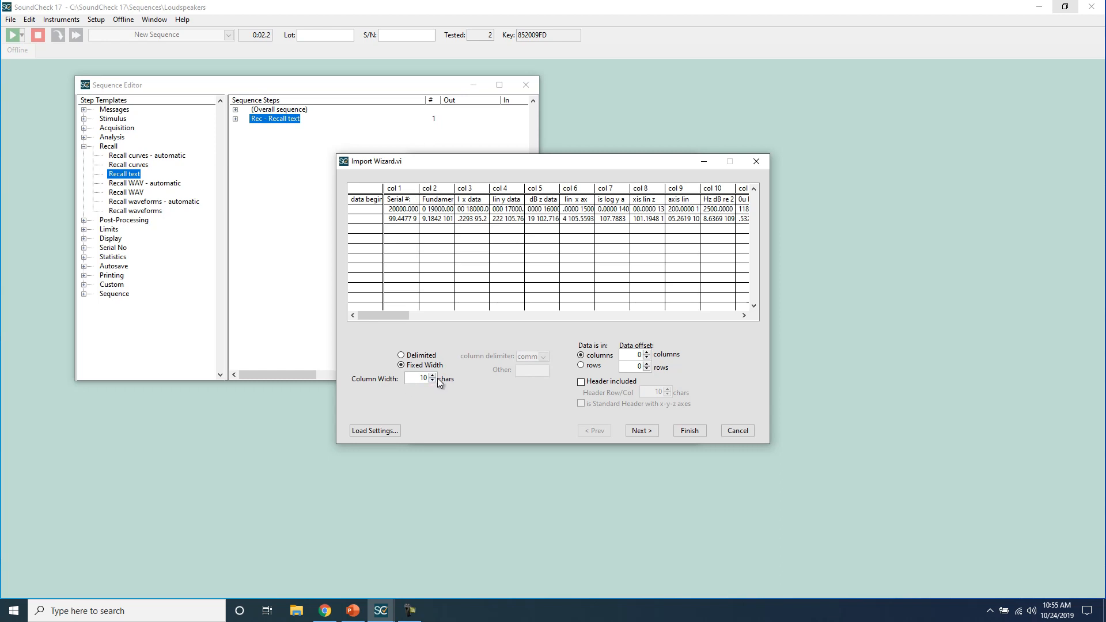
click(430, 357)
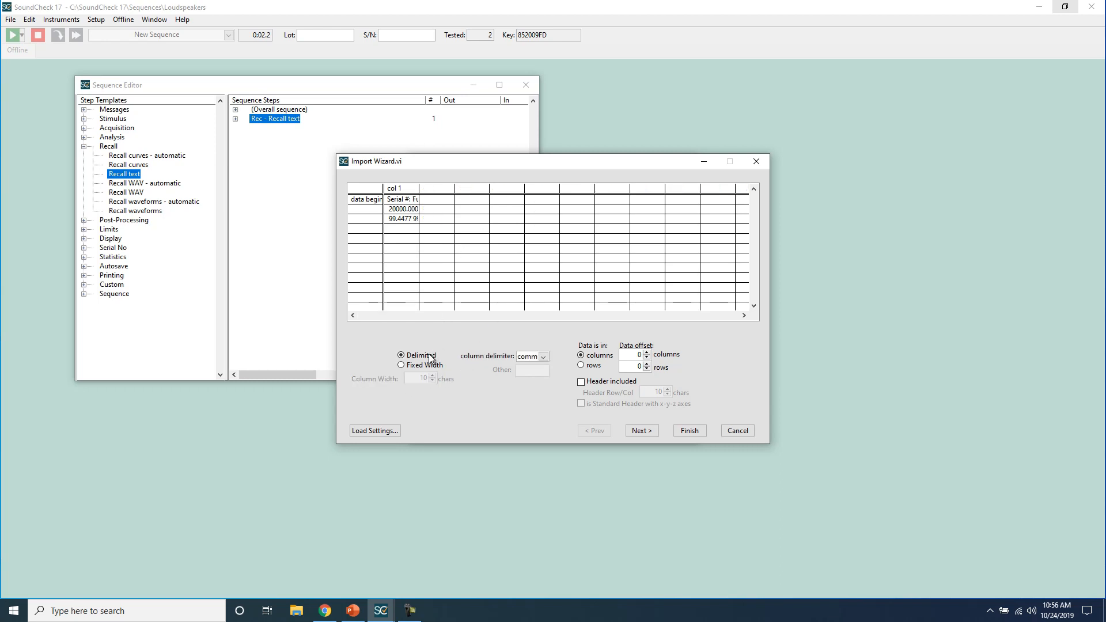
click(545, 357)
click(540, 404)
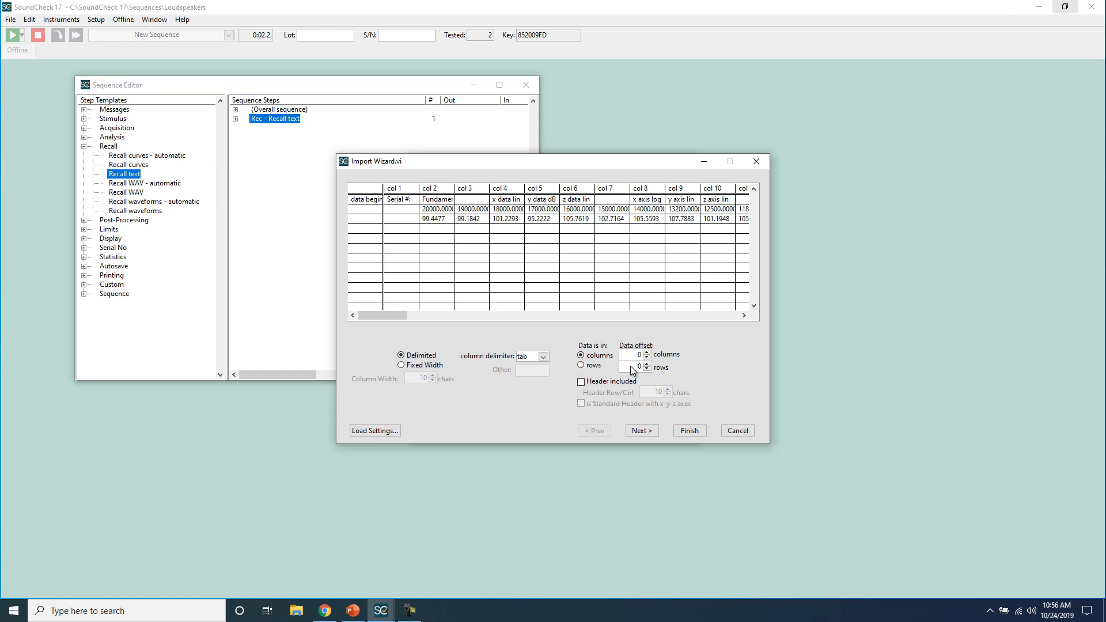
Step: Set the data offset to 1 column and 1 row
click(647, 353)
click(647, 357)
click(647, 353)
click(648, 364)
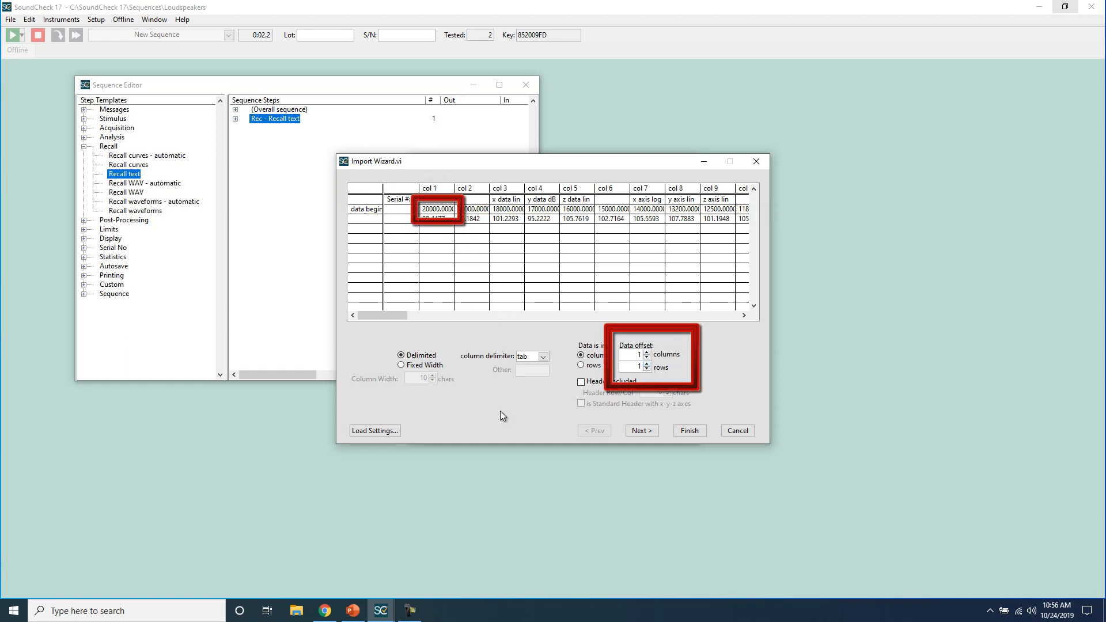
Step: Include the header with Header Row/Col set to 1 and mark it as a standard header with x-y-z axes
click(626, 384)
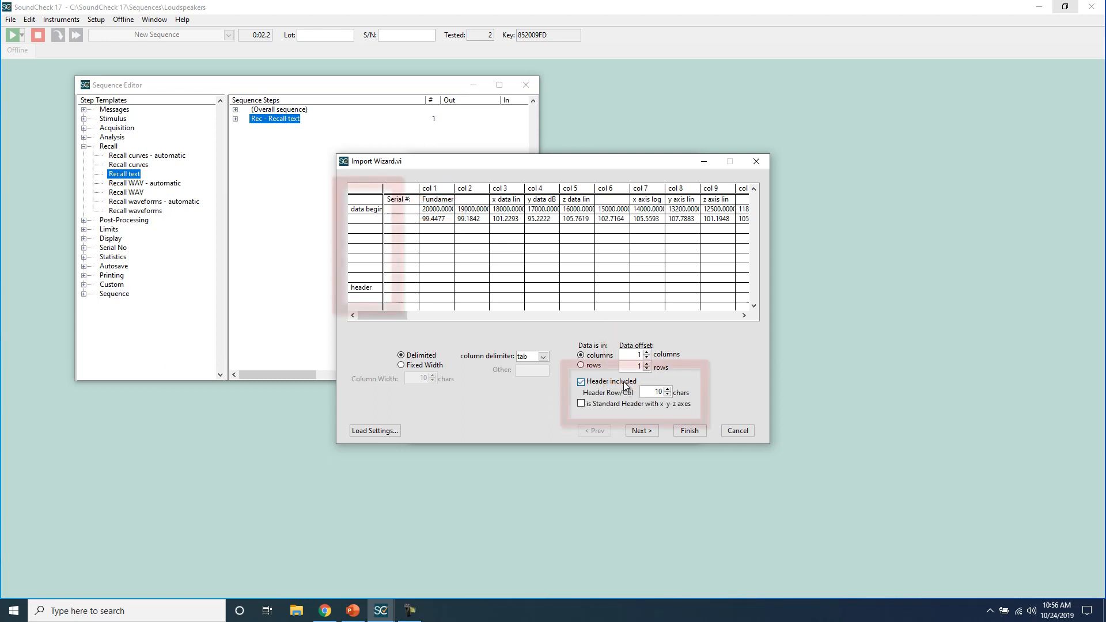
click(667, 395)
click(668, 395)
click(668, 395)
click(668, 395)
click(667, 396)
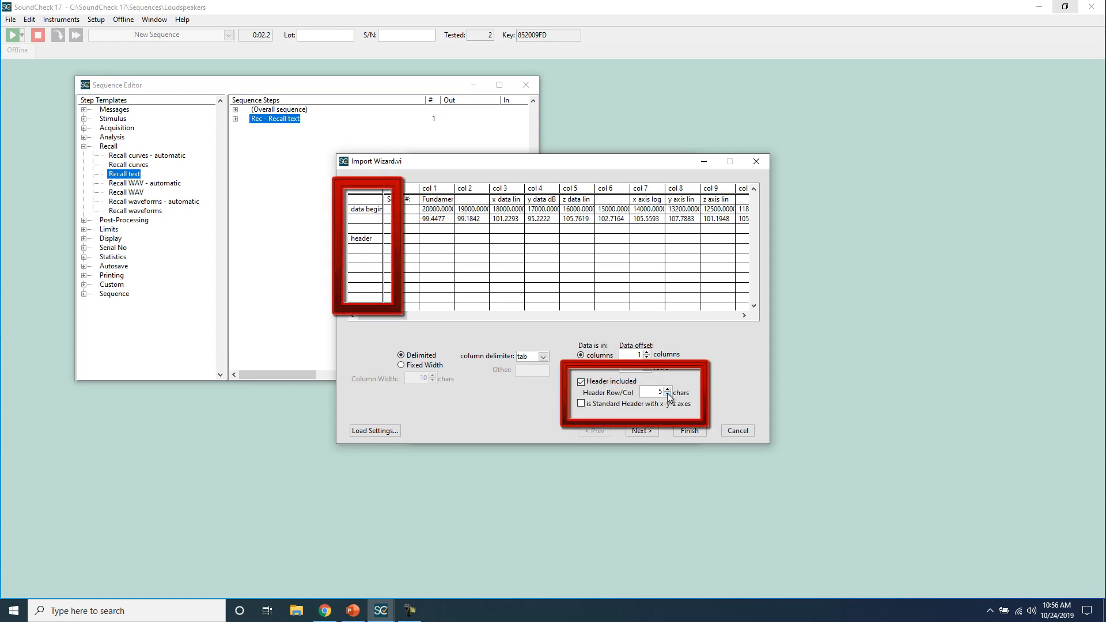
click(668, 395)
click(667, 395)
click(667, 395)
click(668, 395)
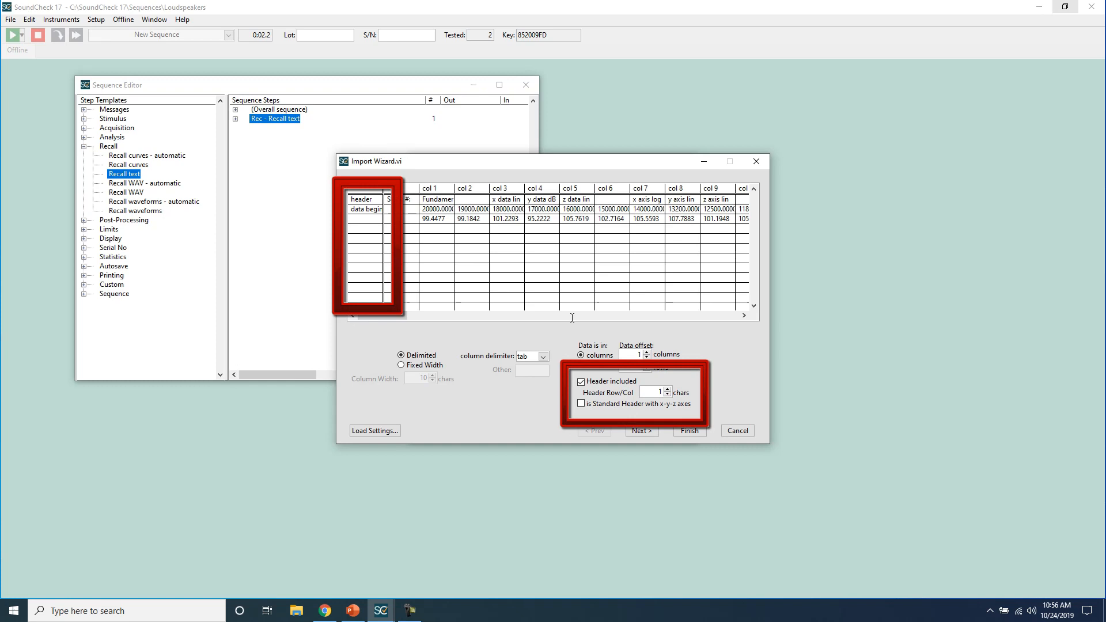
click(602, 405)
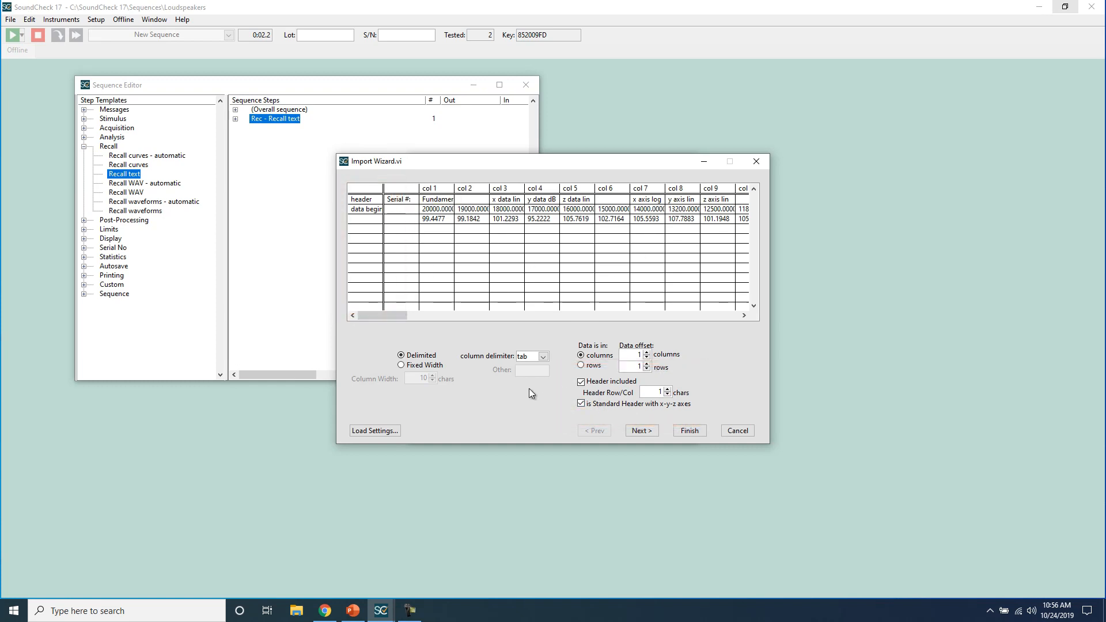
Step: Preview the axis assignment, go back to set the data orientation to rows, and proceed to the axis settings again
click(641, 430)
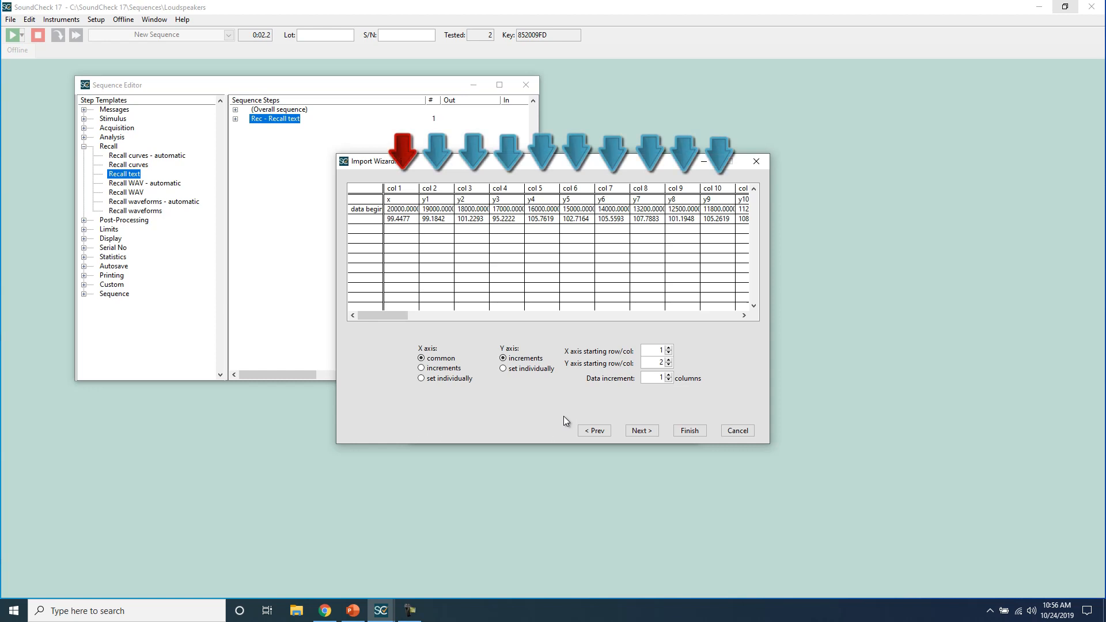
click(583, 430)
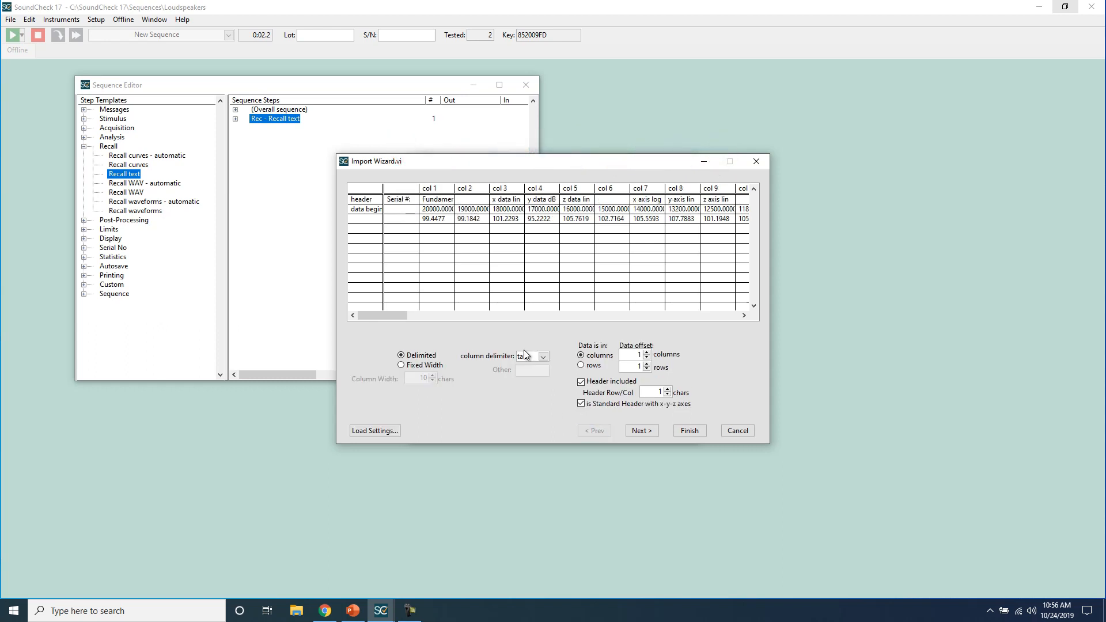
click(586, 368)
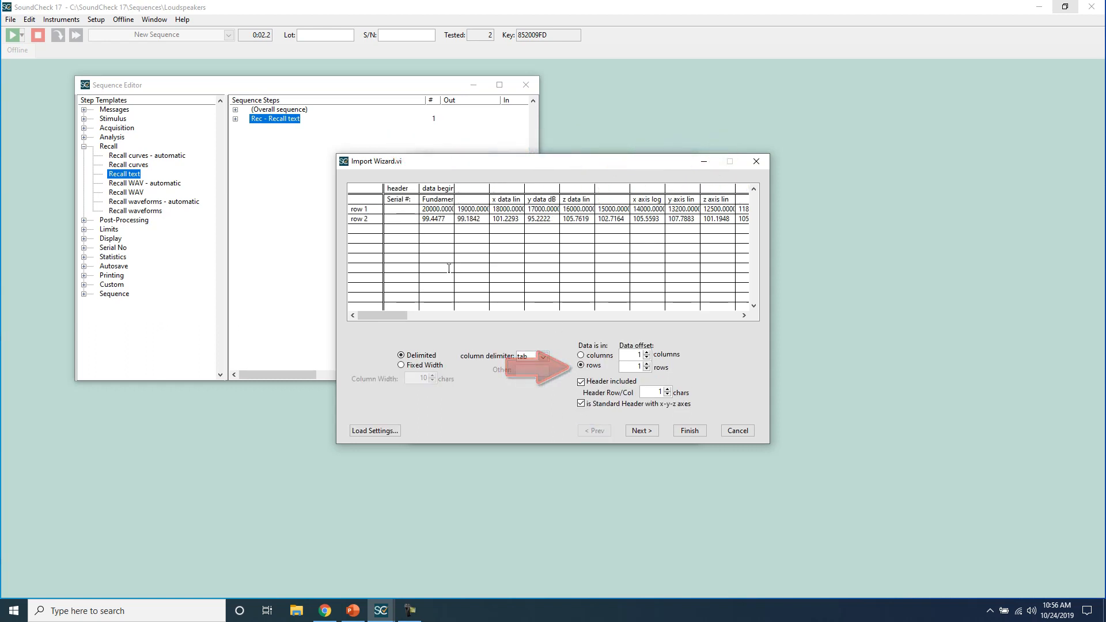
click(598, 404)
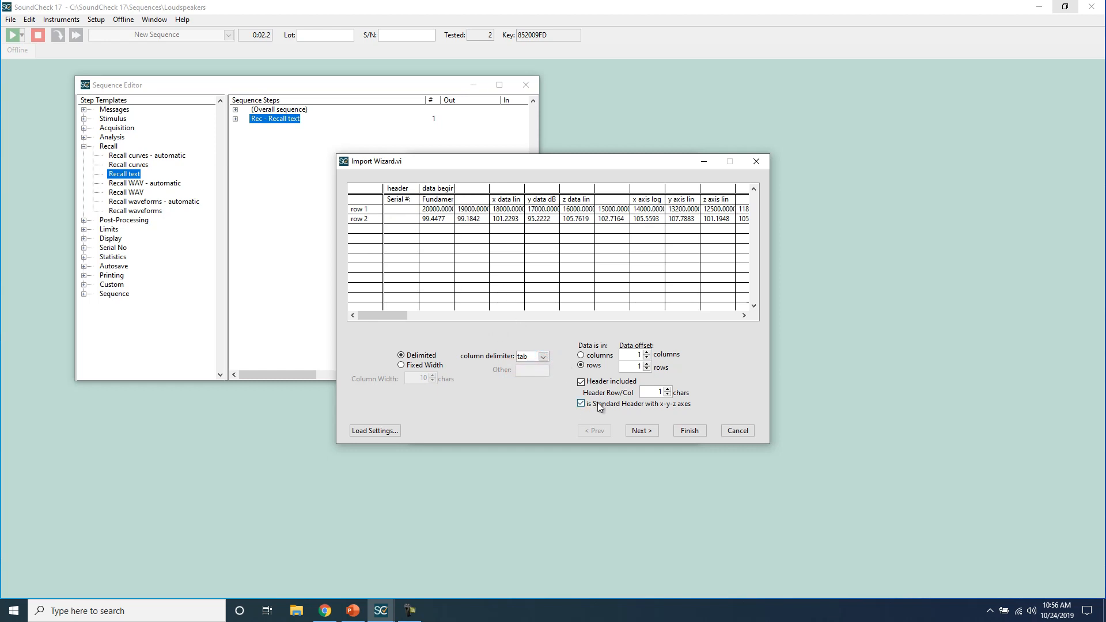
click(641, 431)
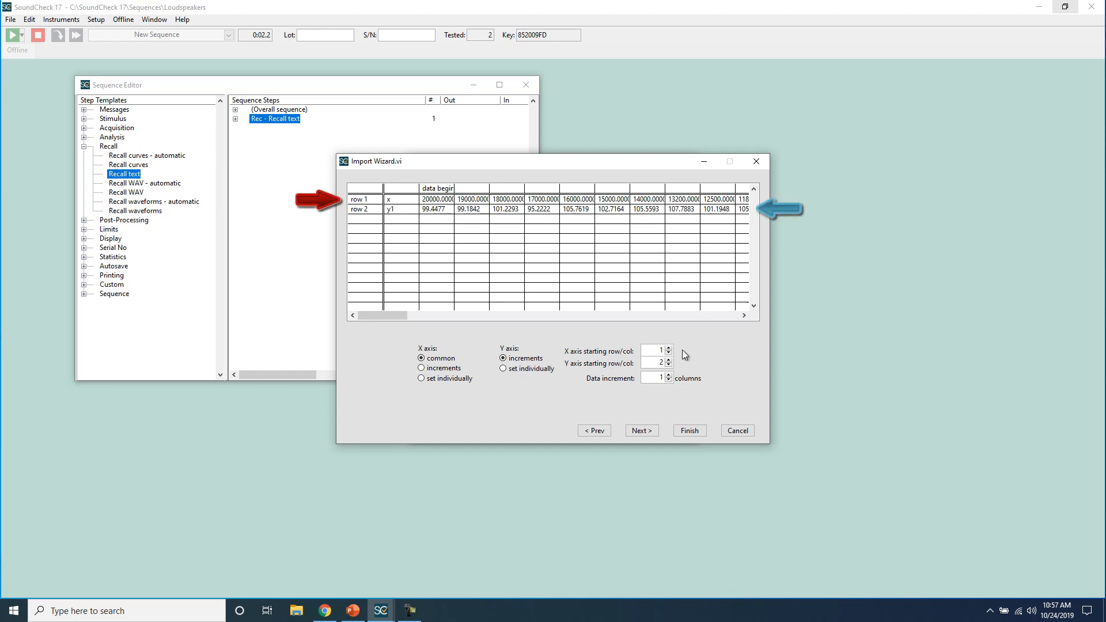
Step: Try the alternative X axis and Y axis assignment modes, restoring common for X and increments for Y
click(438, 369)
click(439, 358)
click(444, 380)
click(534, 375)
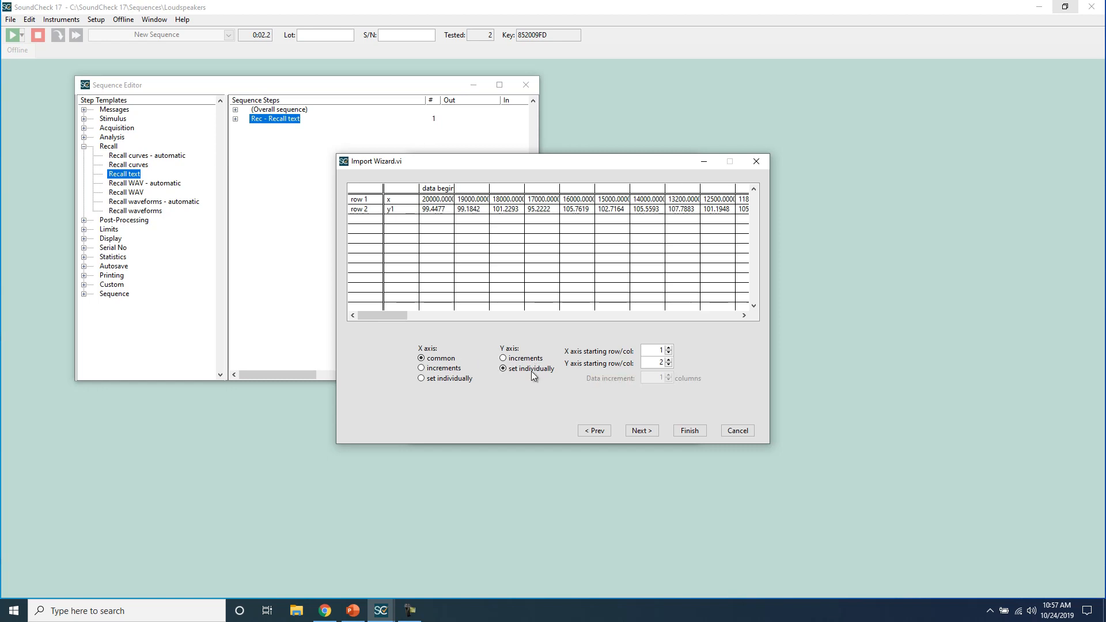
click(522, 361)
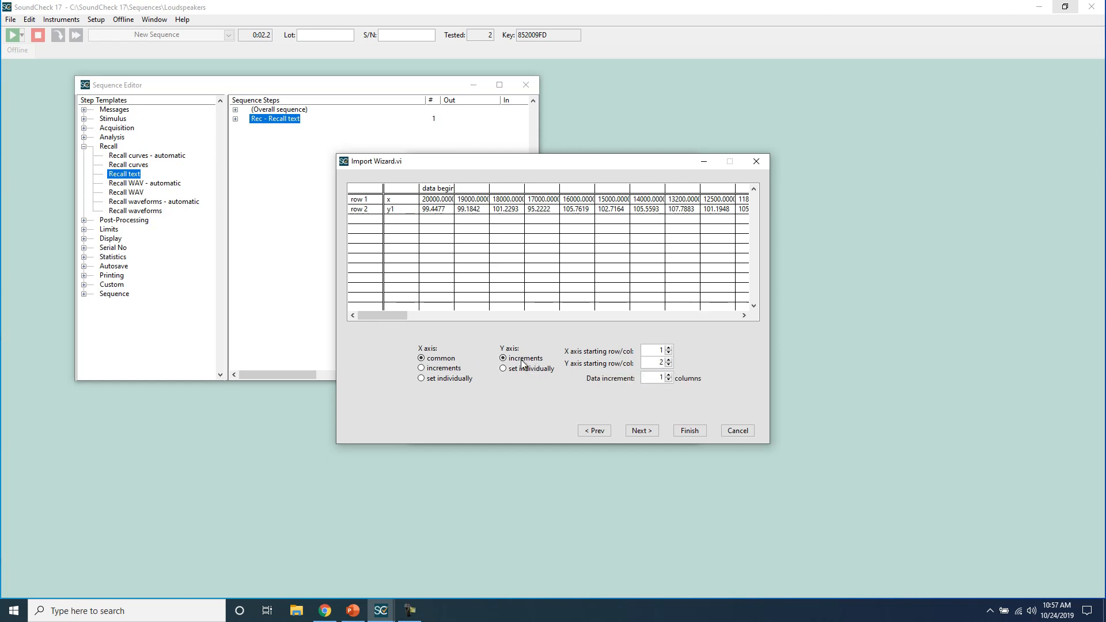
Step: Try different data increment and Y axis starting row/col values, restoring them to 1 and 2
click(668, 375)
click(668, 375)
click(668, 380)
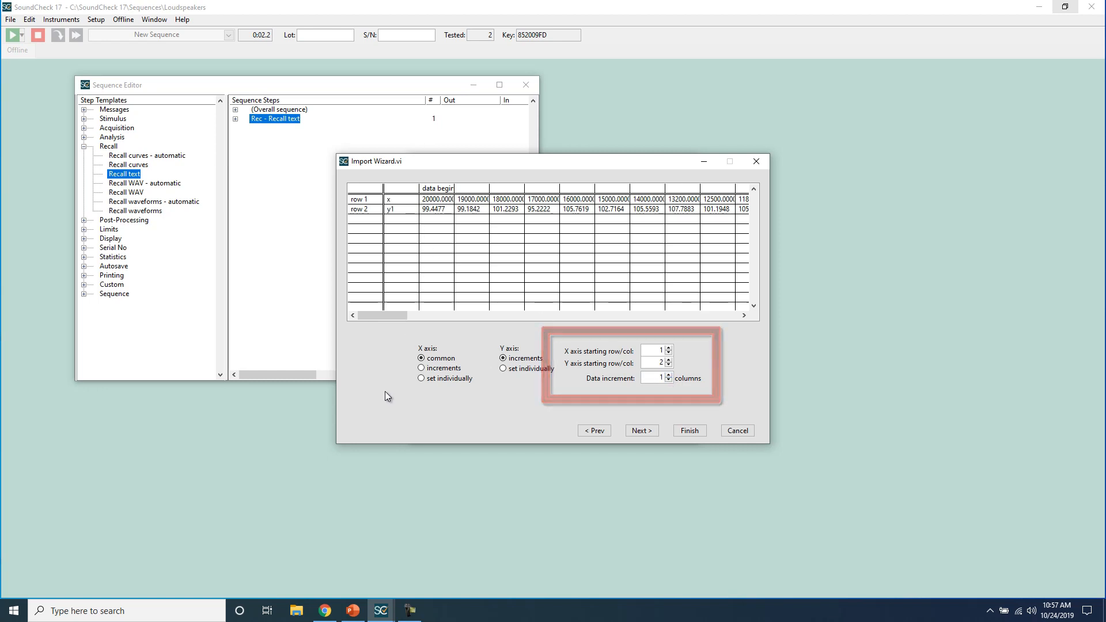
click(669, 360)
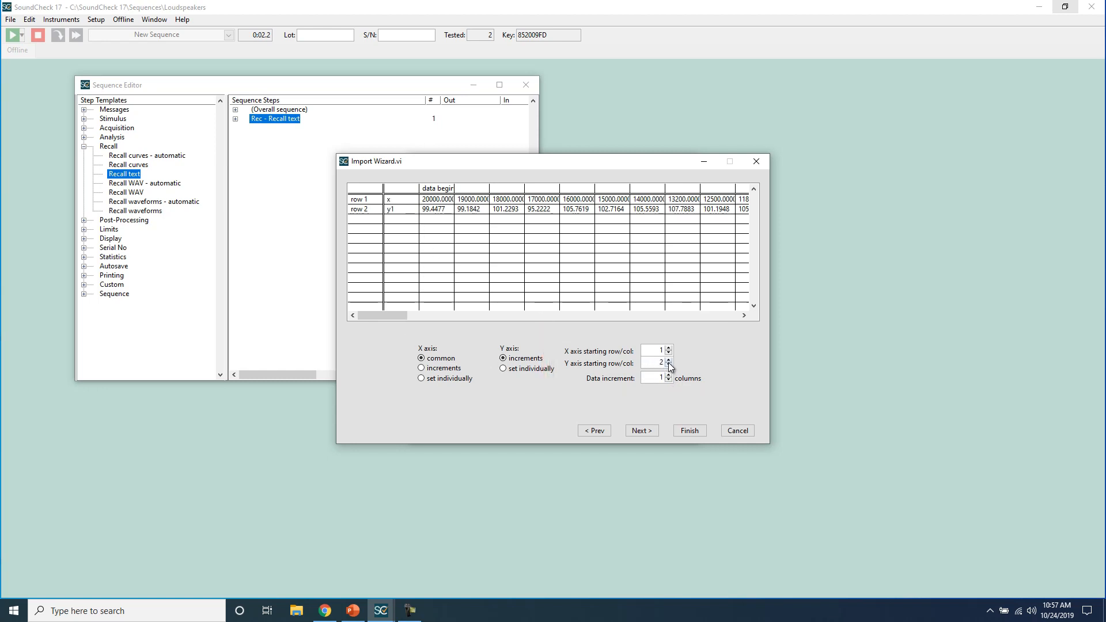
click(669, 360)
click(669, 364)
click(669, 365)
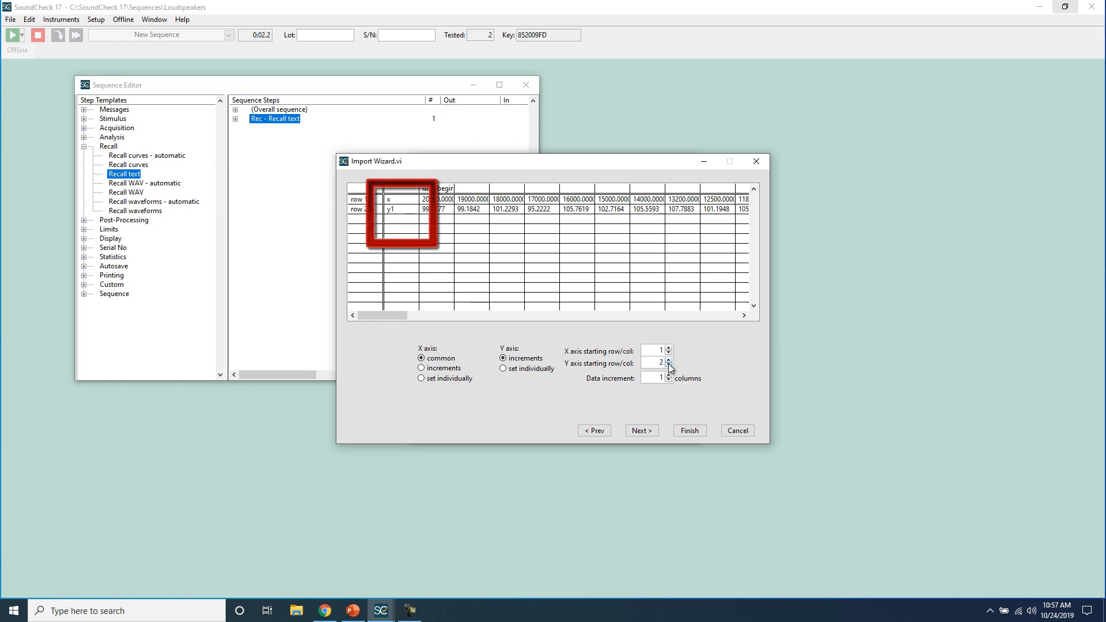
Step: Try higher X axis starting row/col values and restore the setting to 1
click(669, 348)
click(669, 348)
click(669, 349)
click(668, 352)
click(669, 353)
click(669, 353)
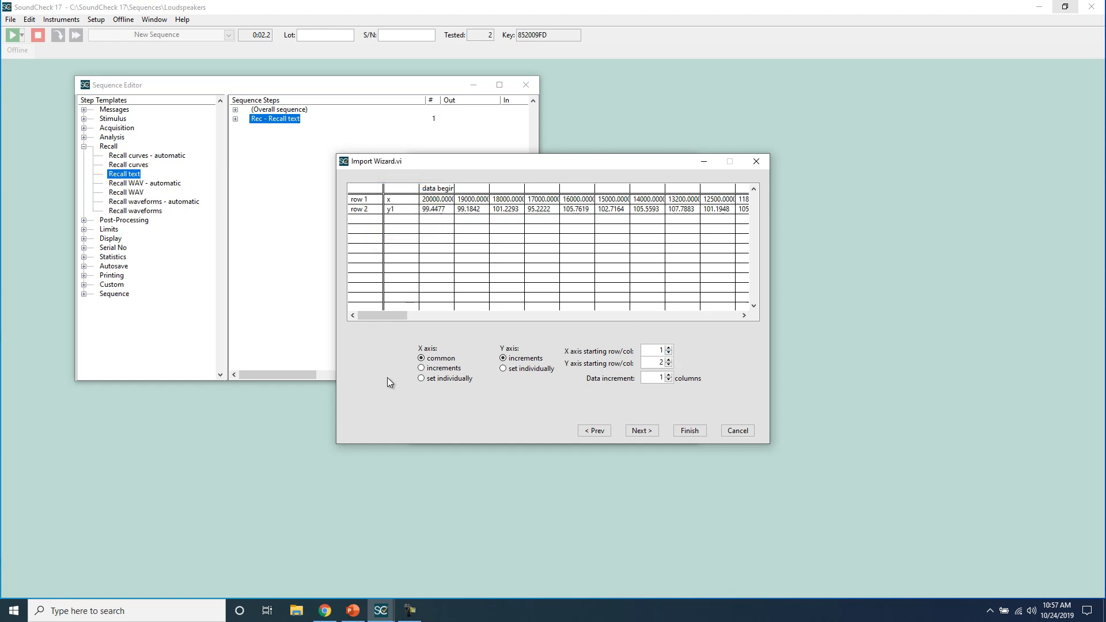
Step: Proceed to the curve settings, then try adding a second curve and remove it from the list
click(652, 430)
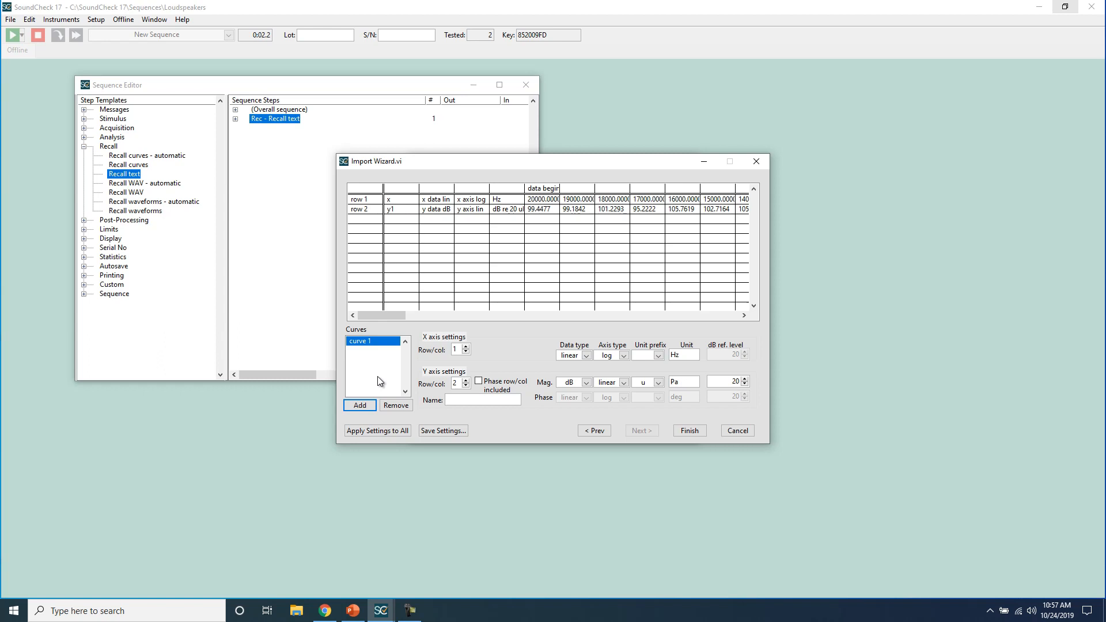
click(361, 406)
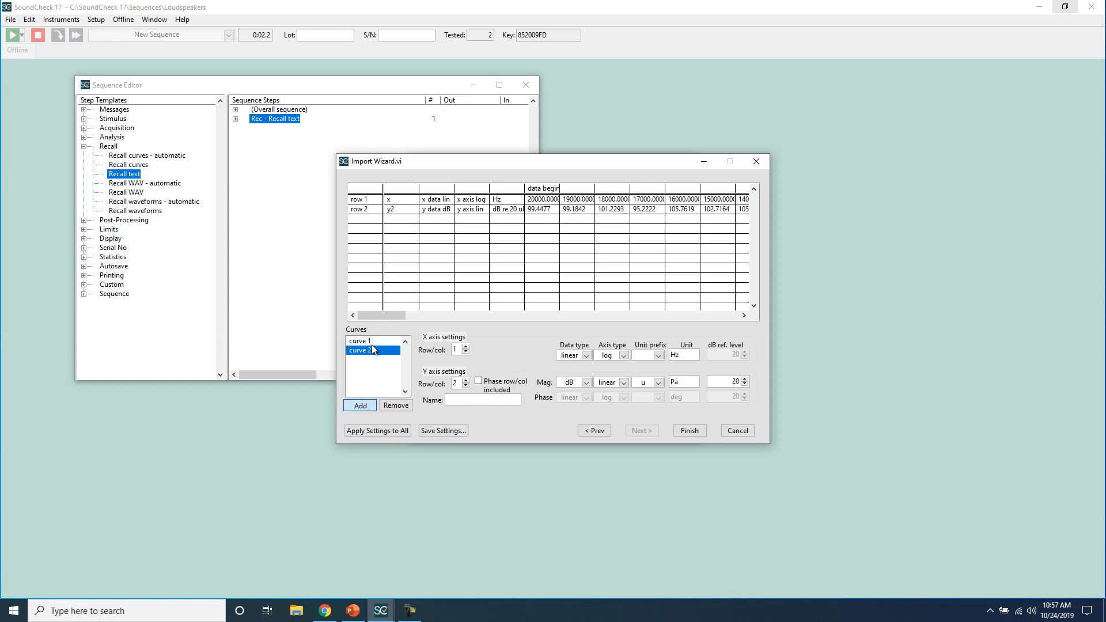
click(396, 406)
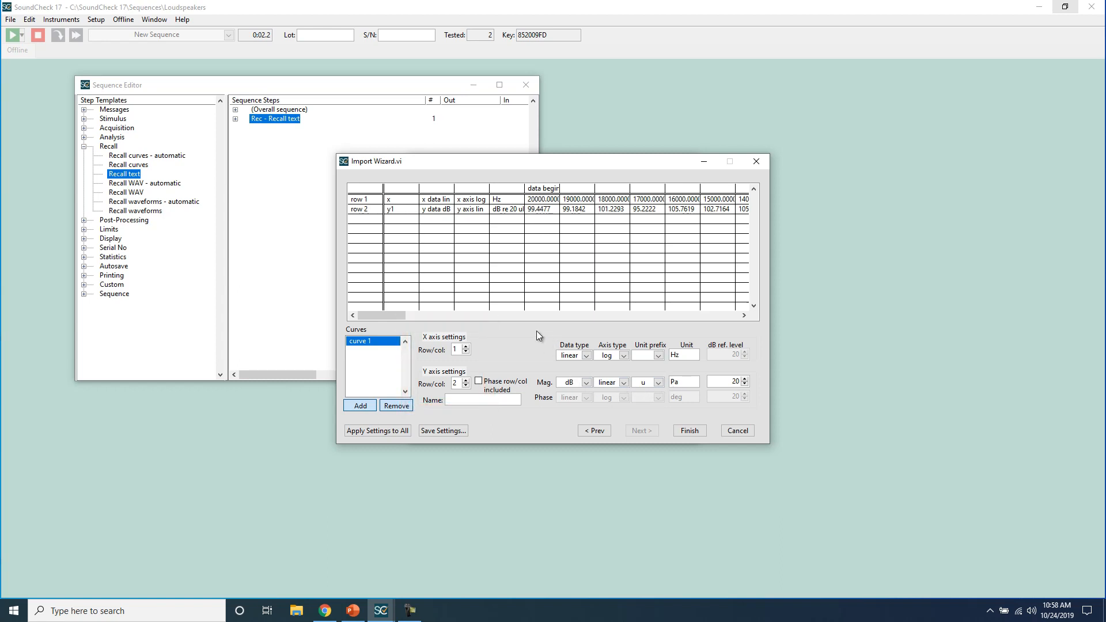
Step: Choose dB as the Y axis magnitude data type and name the curve Fundamental
click(583, 383)
click(589, 393)
text(Fundamental)
key(Return)
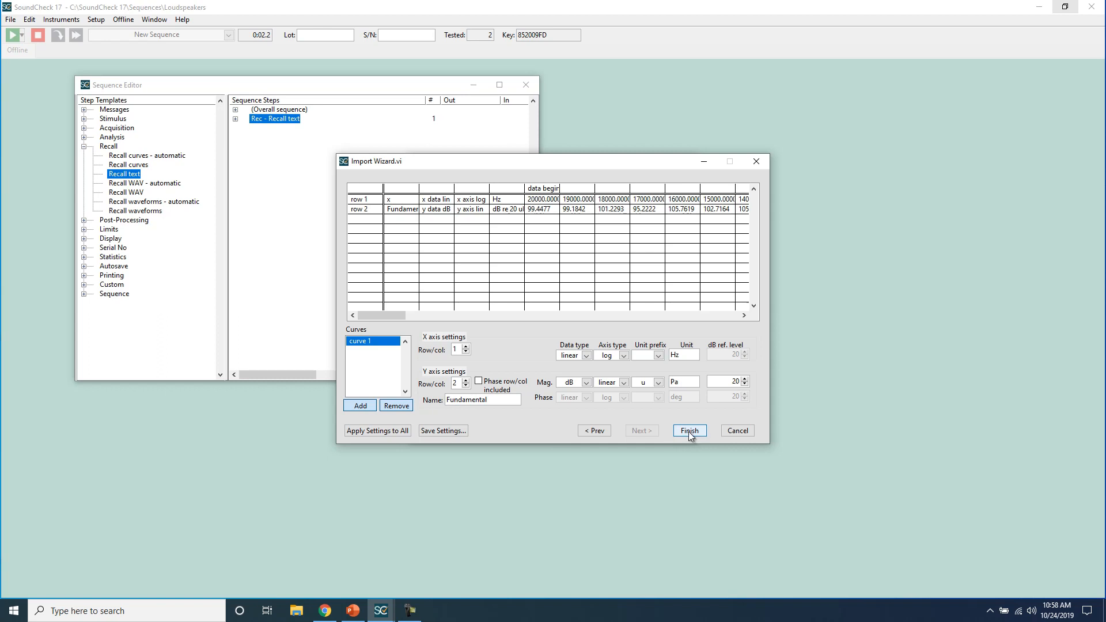
Step: Save the import settings as XY Text Rows and finish the import wizard
click(460, 432)
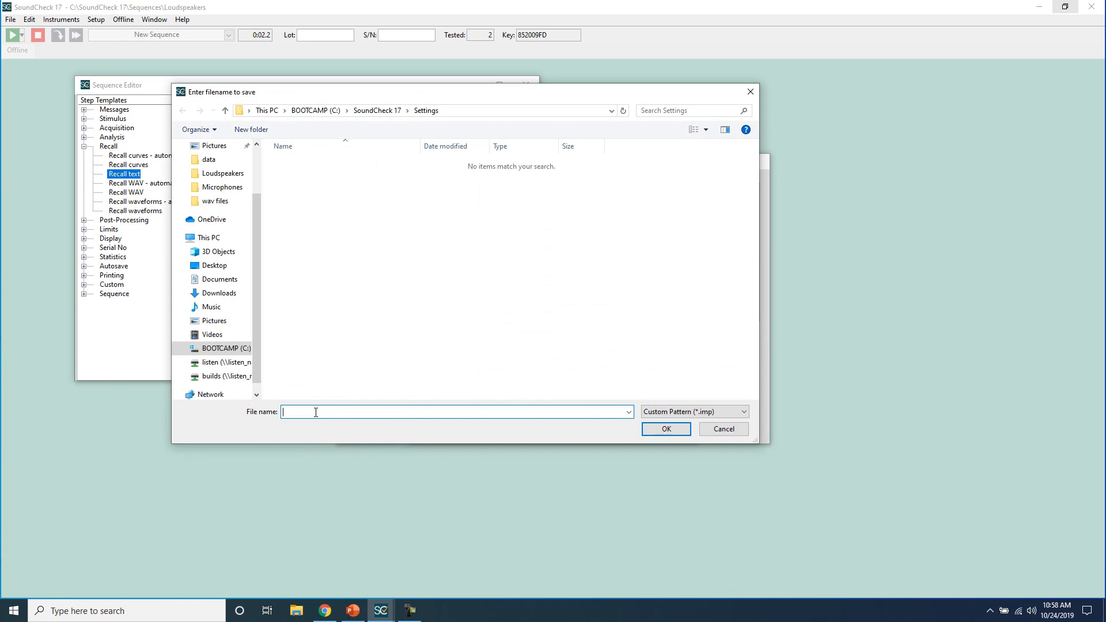
text(XY Text Rows)
key(Return)
click(689, 430)
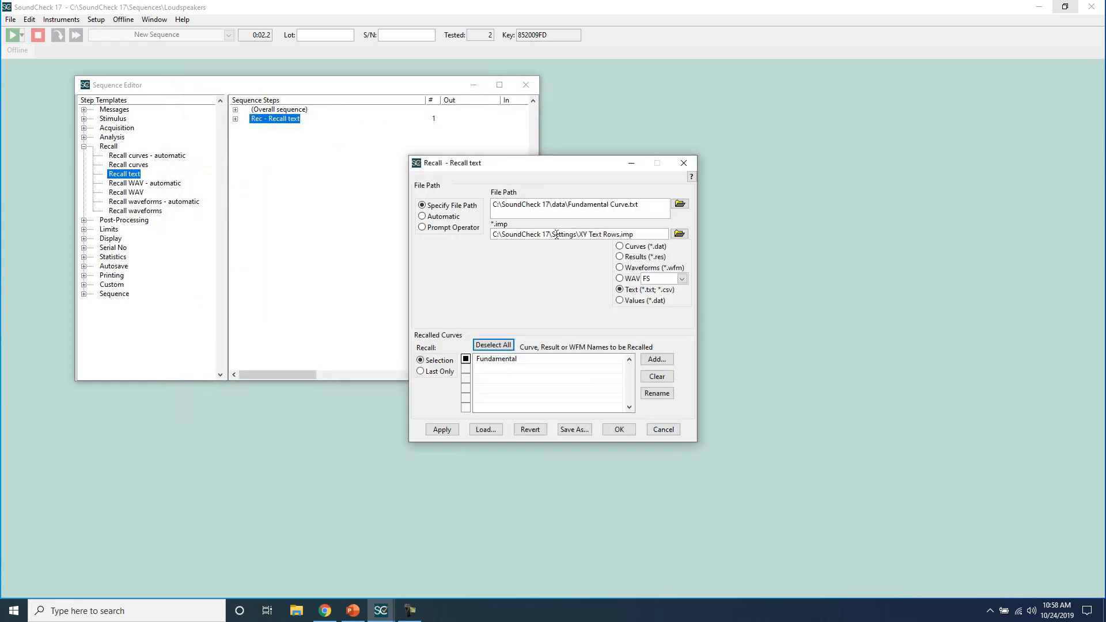
Step: Accept the Recall text step, run the sequence and display the recalled Fundamental curve
click(619, 430)
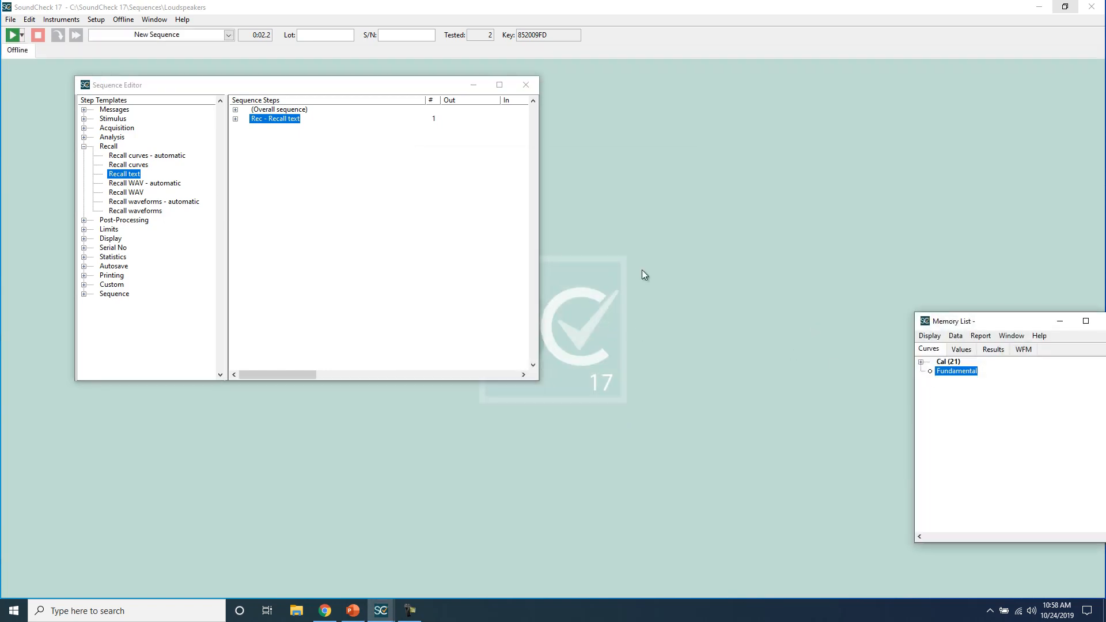
click(13, 35)
double_click(956, 370)
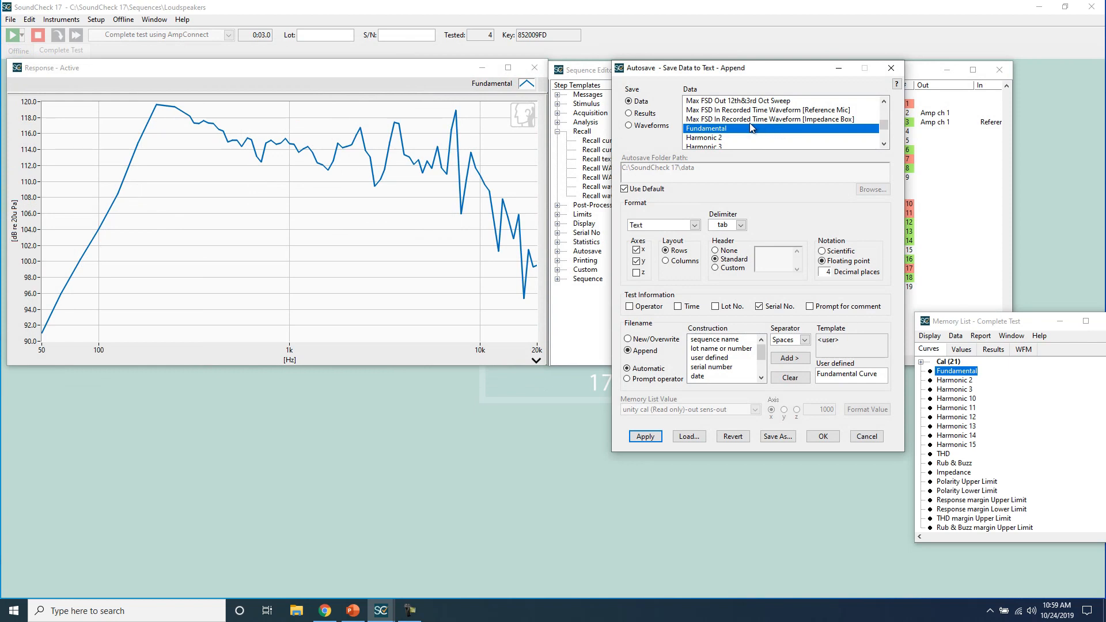
Step: Select Harmonic 2 and Harmonic 3 as the data to save in the autosave step
scroll(740, 132, down, 6)
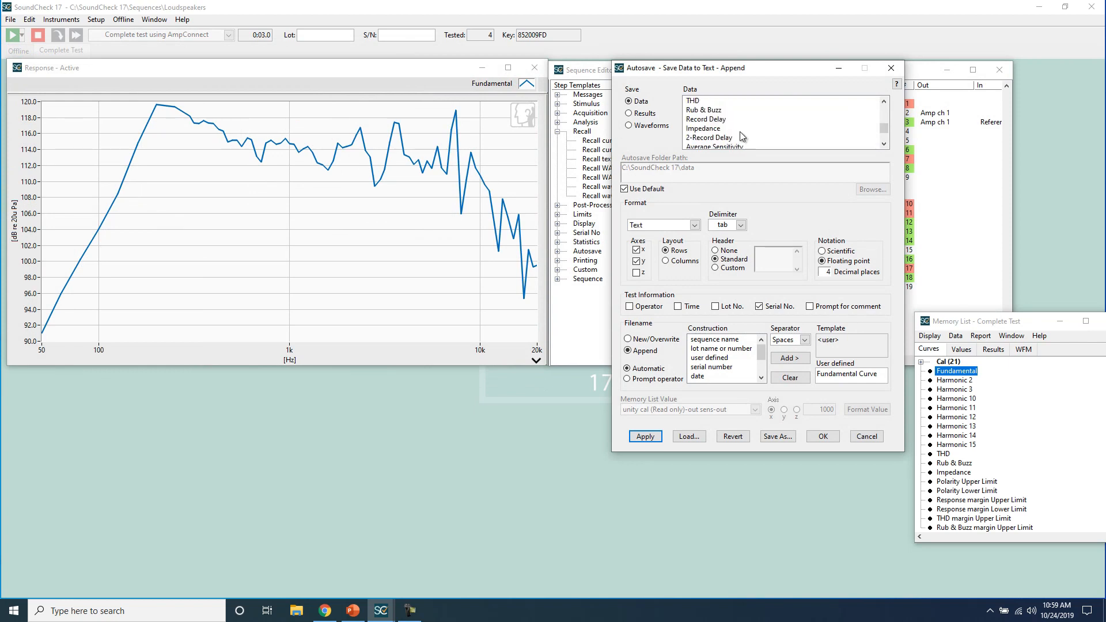
scroll(740, 131, up, 3)
ctrl+click(728, 119)
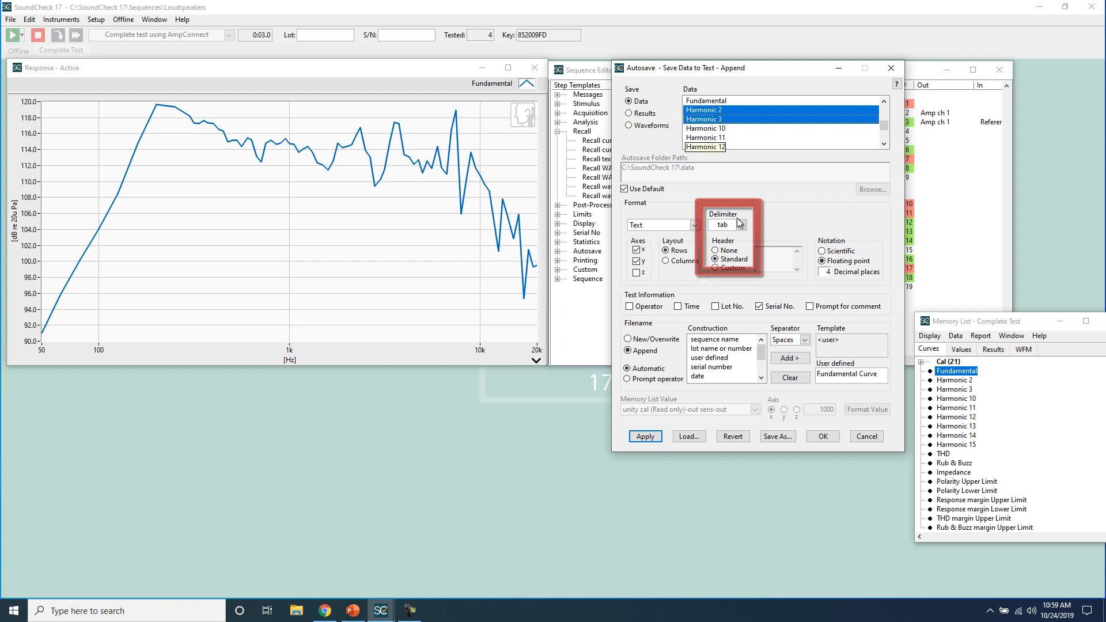
Step: Set the autosave format to a comma delimiter and columns layout, with the z axis included
click(742, 225)
click(725, 233)
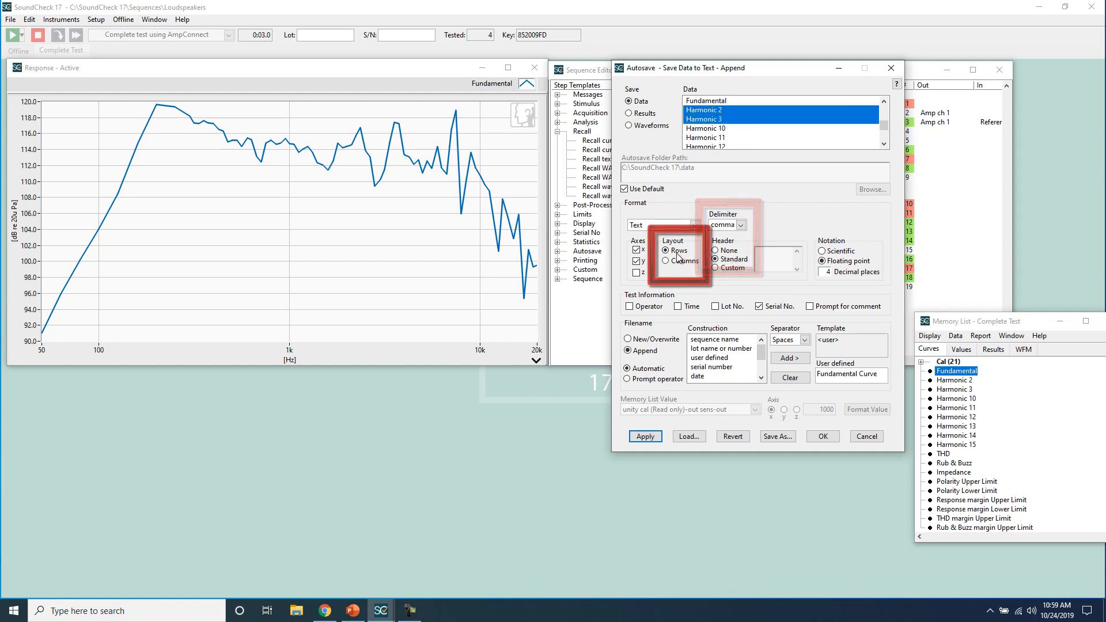
click(637, 273)
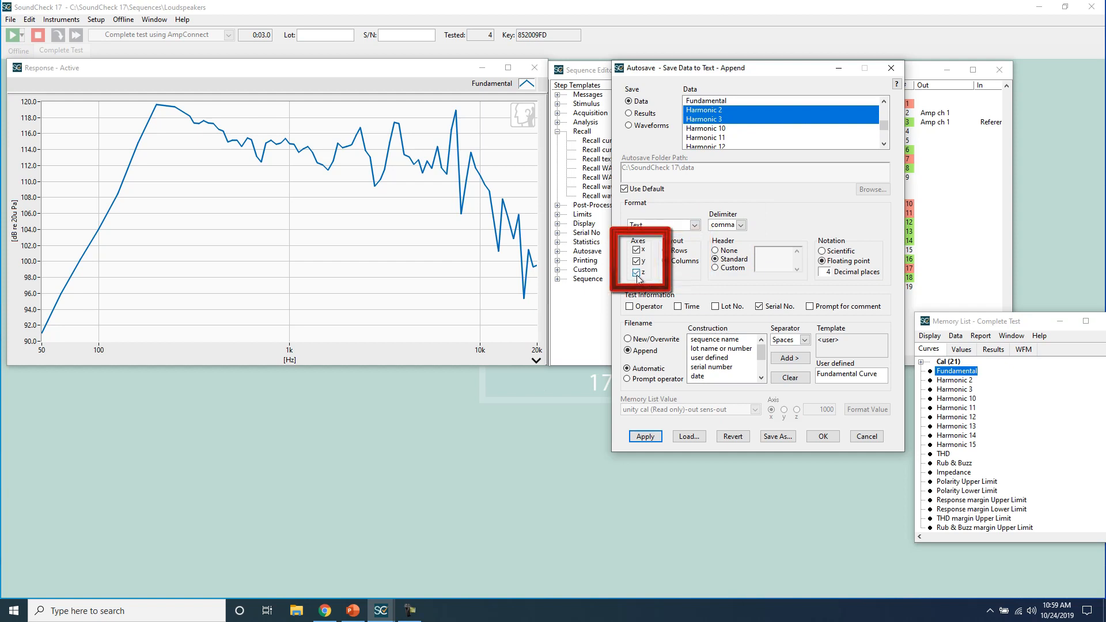
Step: Set the user-defined autosave filename to Harmonic Curves, apply it, and look through the exported text file in Notepad
double_click(857, 375)
text(Harmno)
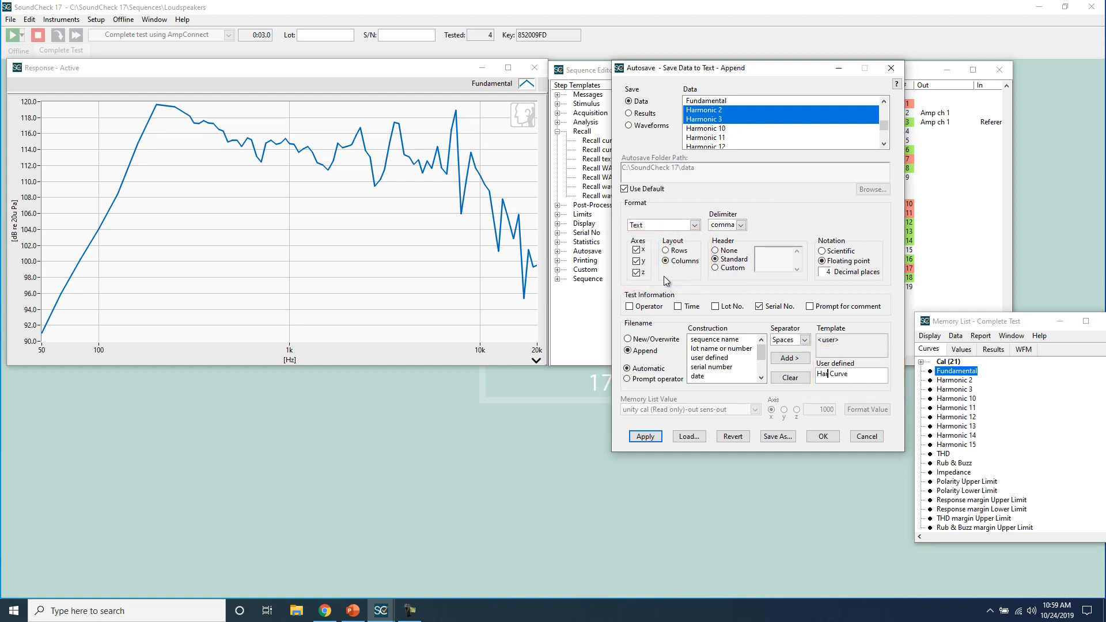
key(BackSpace)
key(BackSpace)
text(onic)
key(End)
text(s)
click(654, 439)
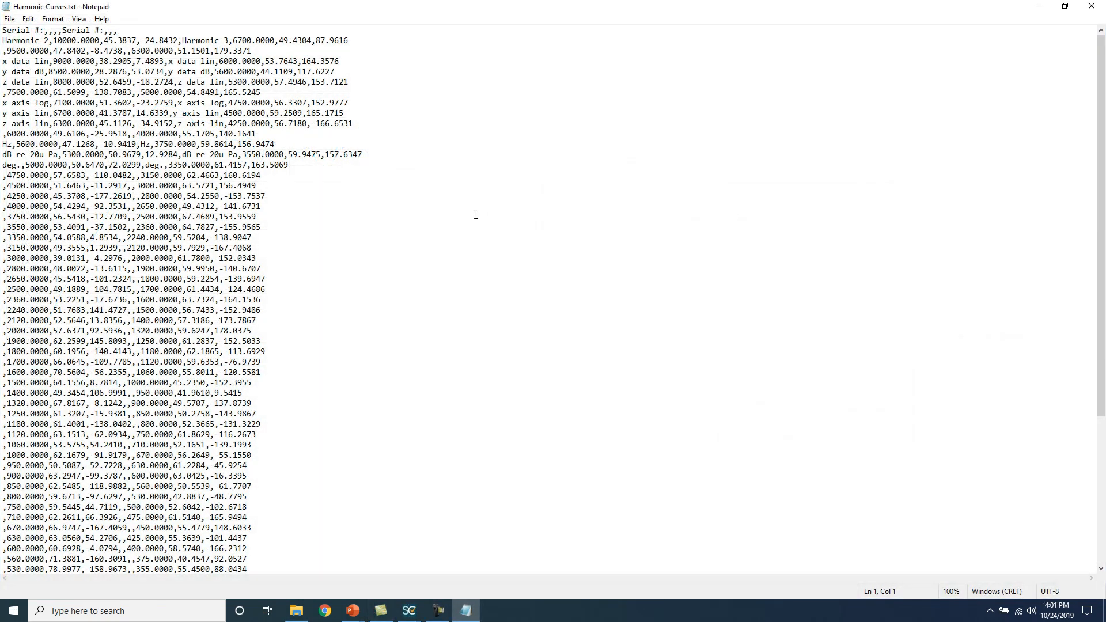
scroll(476, 215, down, 6)
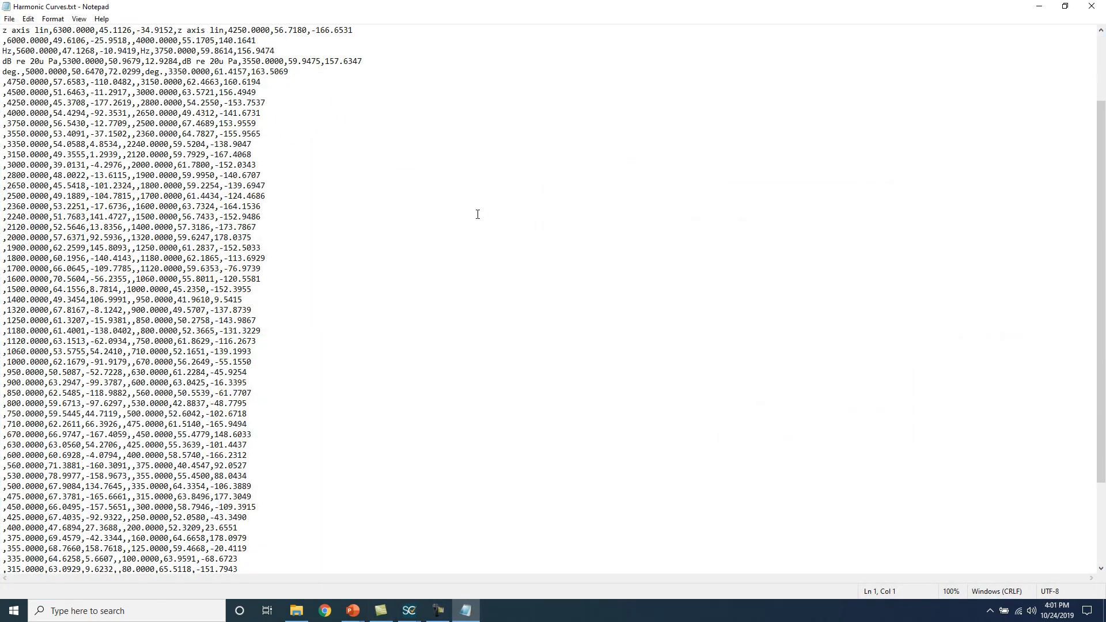
scroll(477, 214, up, 6)
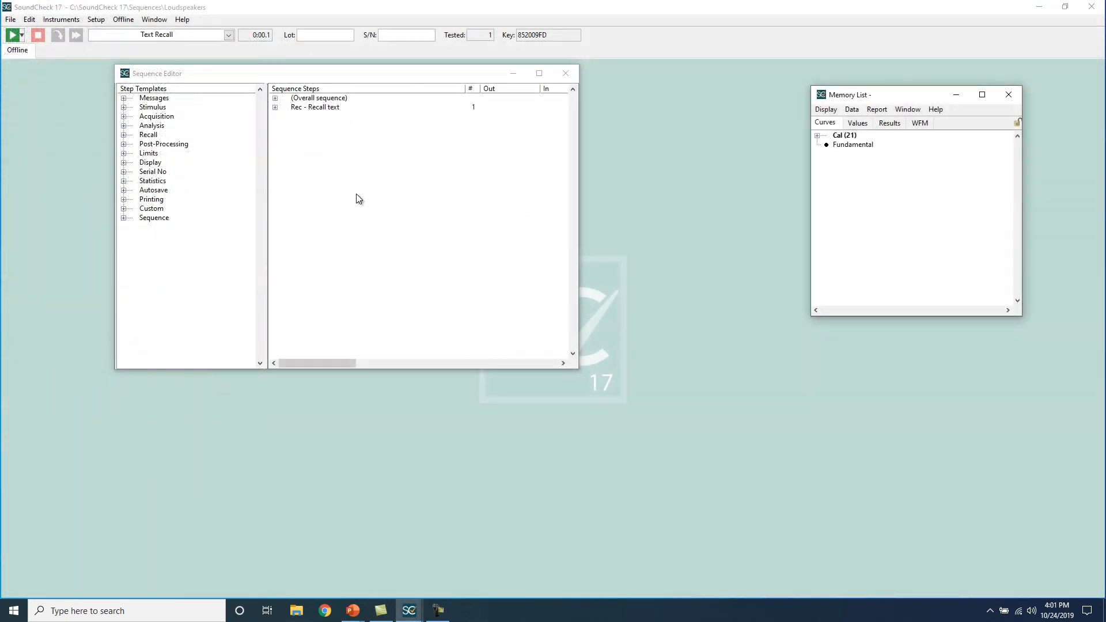
Step: Rename the Recall text step in the sequence as Recall Fundamental
click(336, 109)
right_click(336, 110)
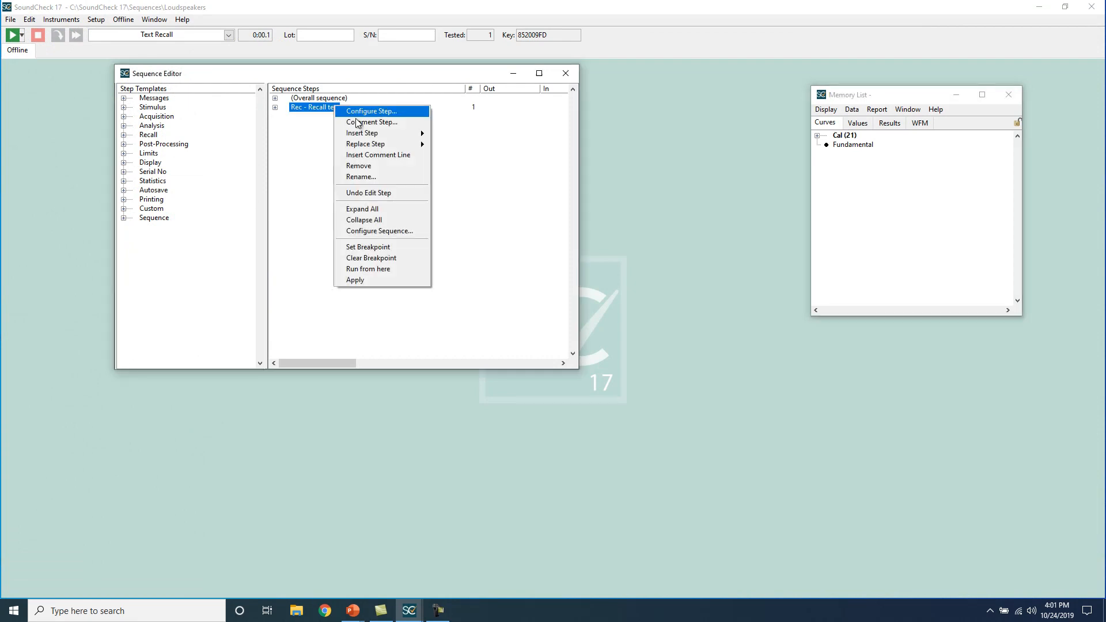
click(379, 174)
key(End)
key(BackSpace)
key(BackSpace)
key(BackSpace)
key(BackSpace)
text(F)
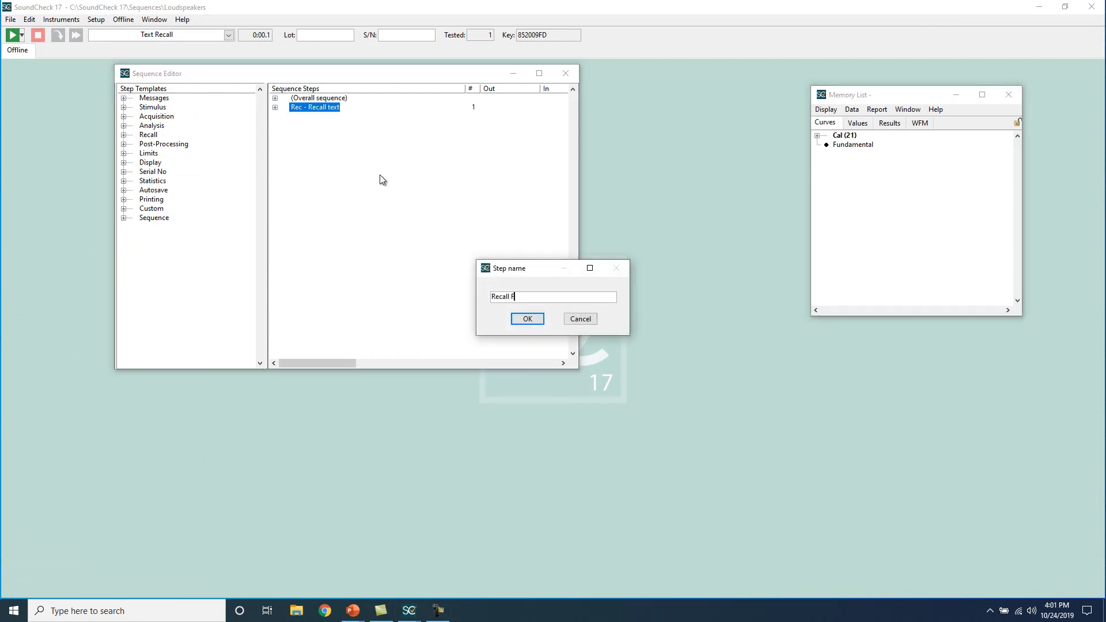
text(undamental)
key(Return)
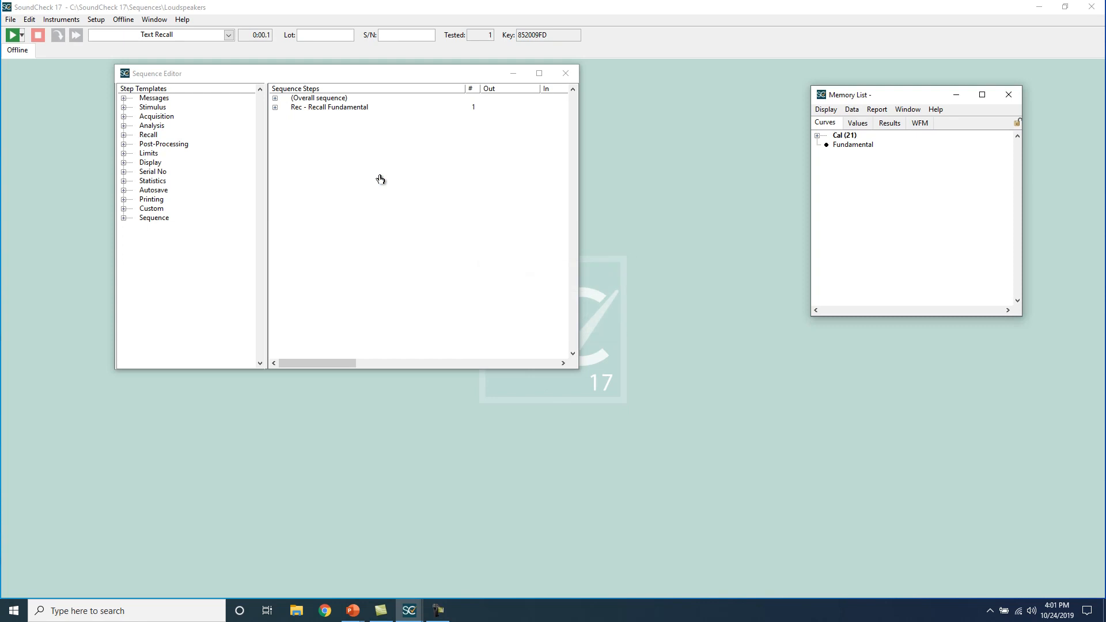
Step: Add a new Recall text step below Recall Fundamental and specify the Harmonic Curves text file for import
click(123, 135)
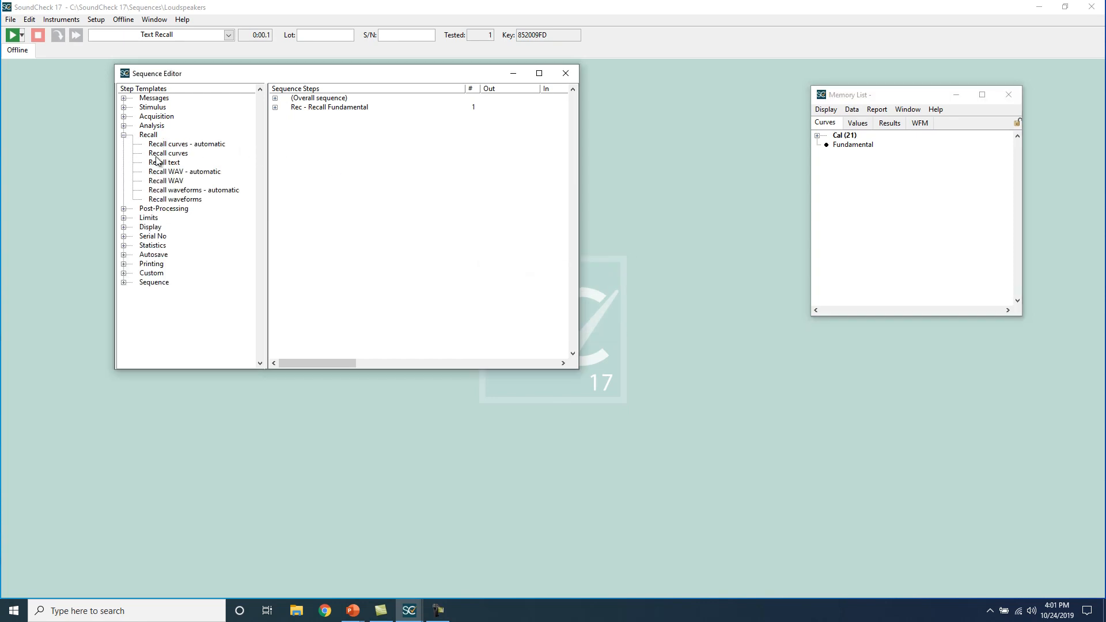
drag(157, 161, 353, 161)
double_click(326, 119)
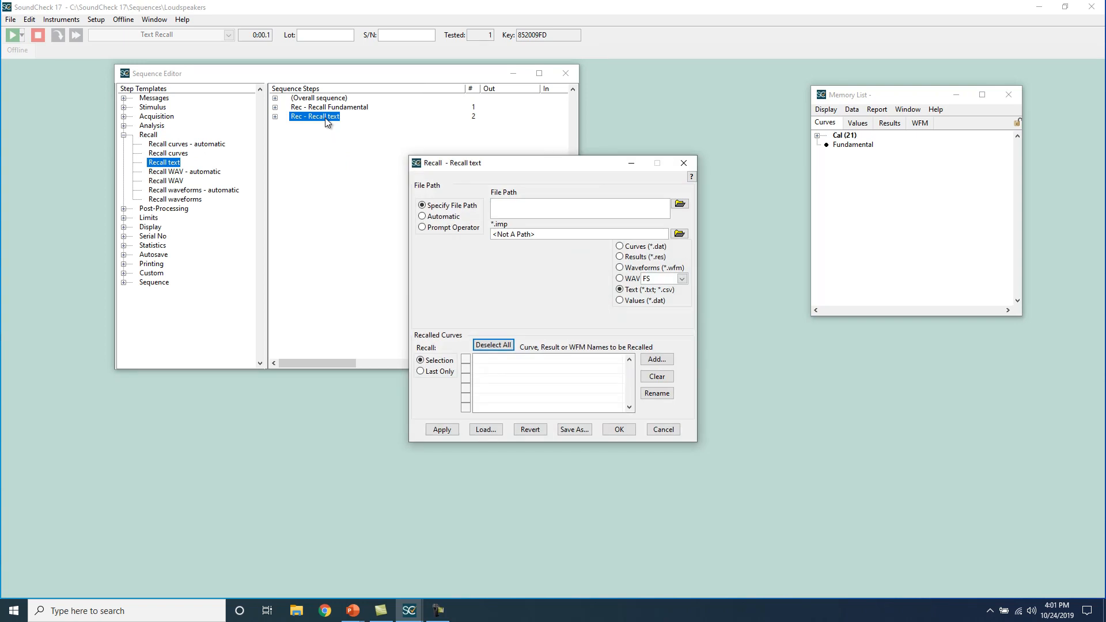
click(683, 207)
double_click(231, 160)
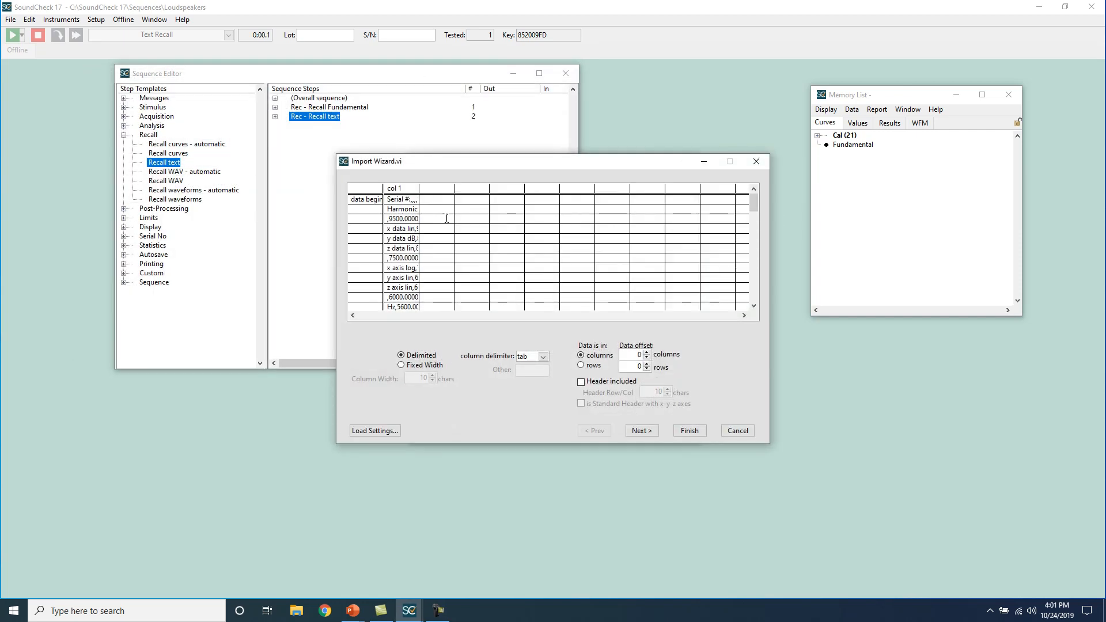
Step: Set the column delimiter to comma and the data offset to 1 column and 1 row, then proceed to the axis settings
click(543, 358)
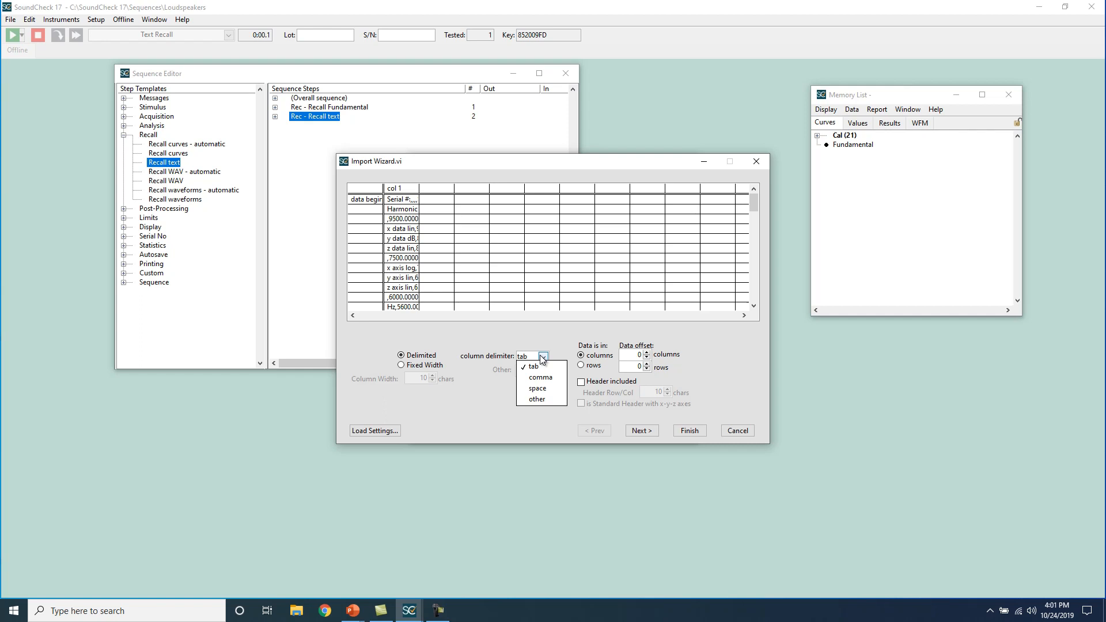
click(552, 383)
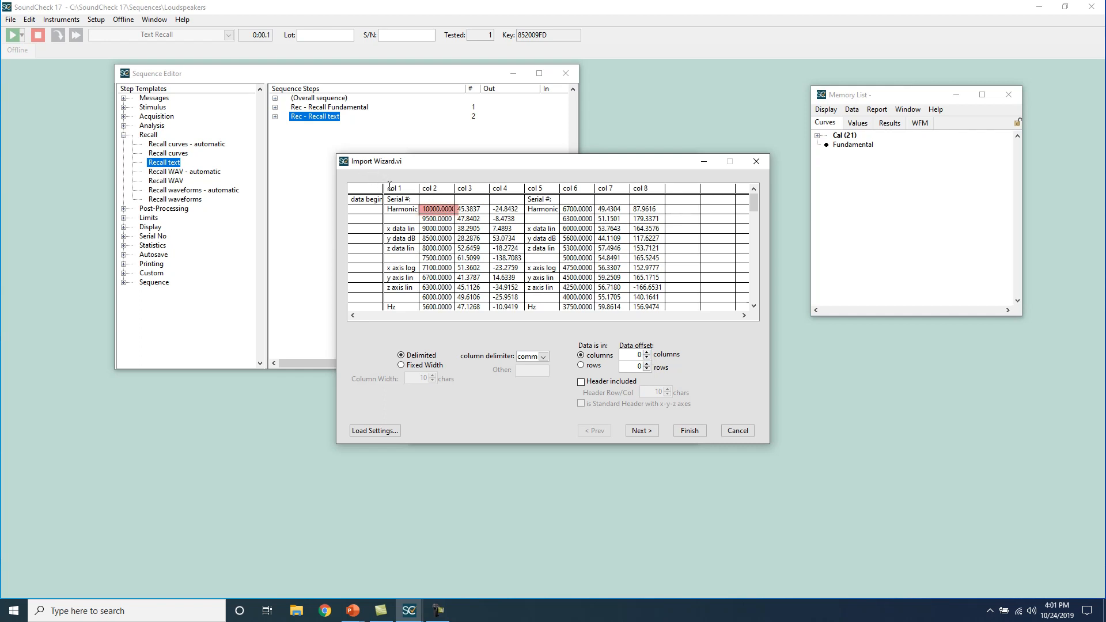
click(647, 352)
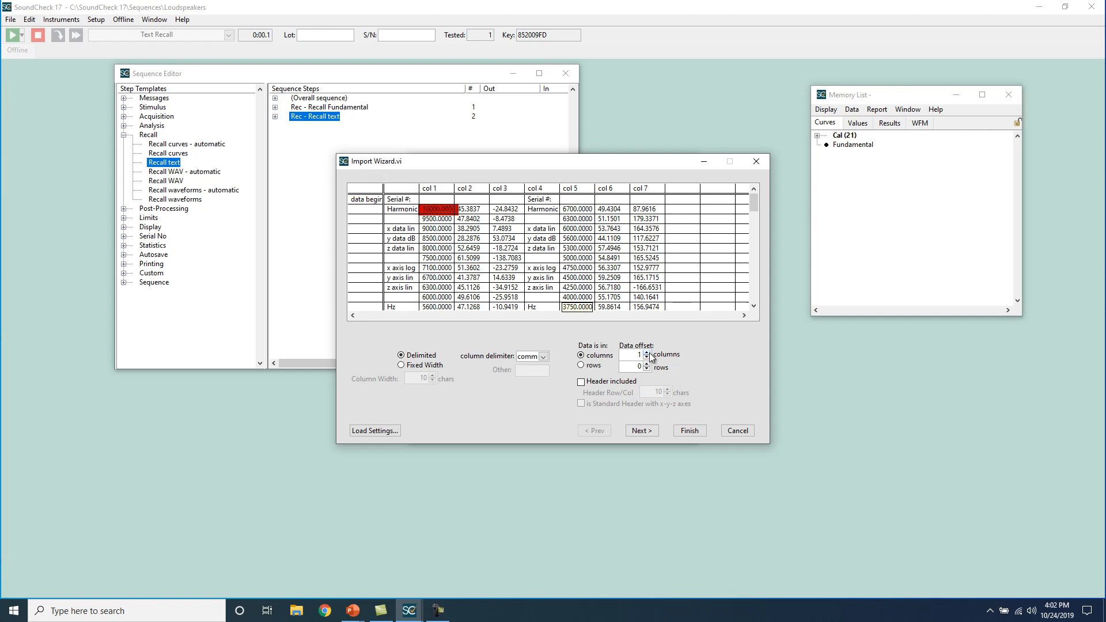
click(647, 364)
click(654, 432)
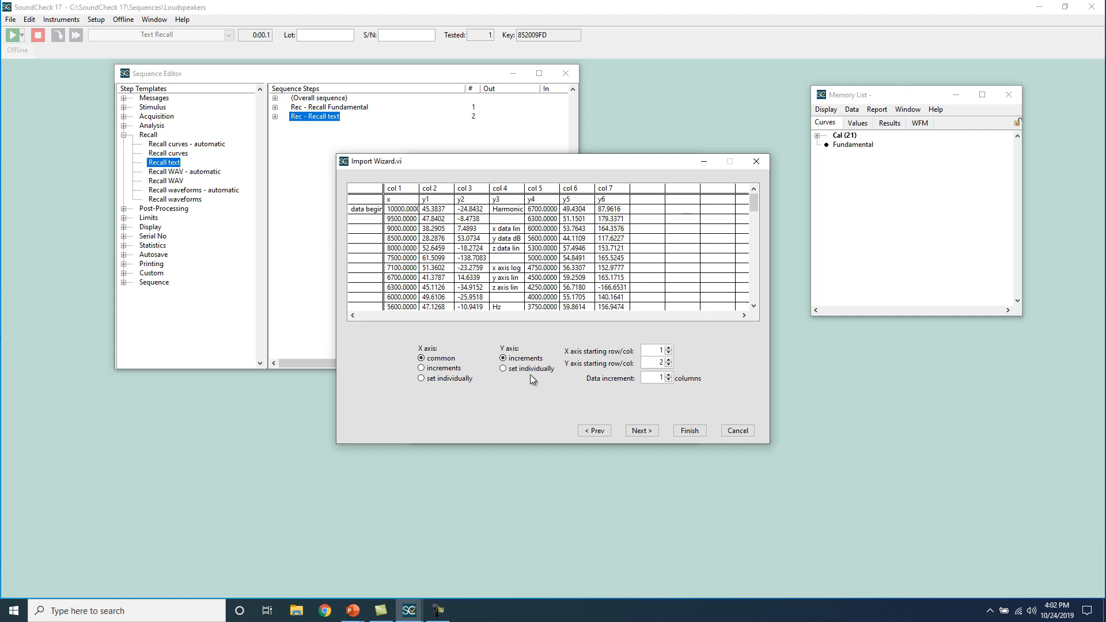
Step: Try a data increment of 2 columns with the X axis assigned by increments
click(407, 211)
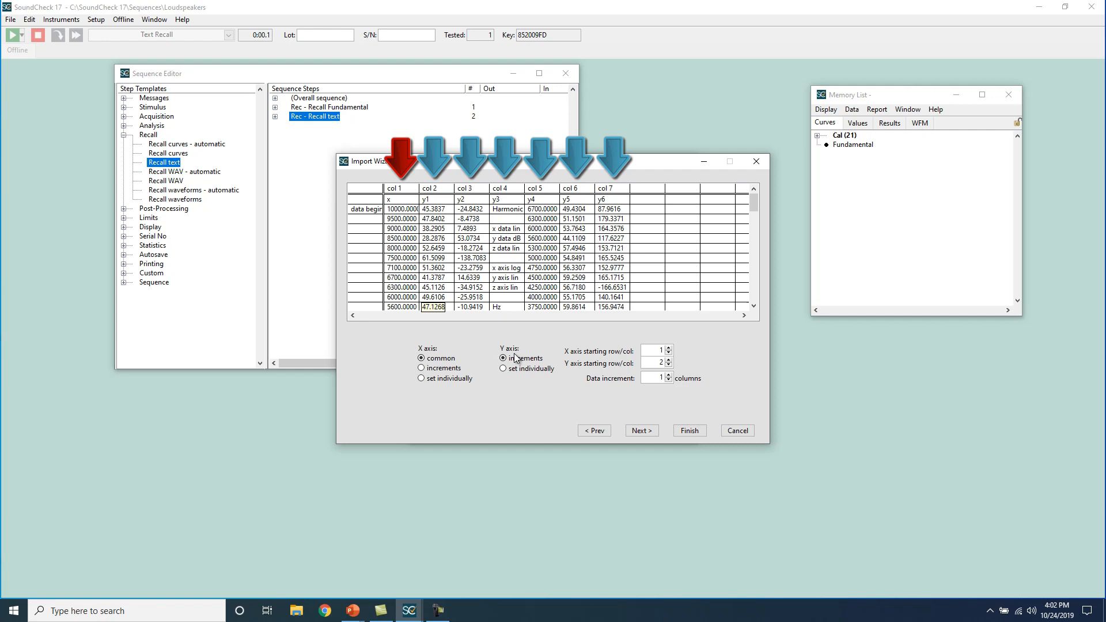
click(669, 375)
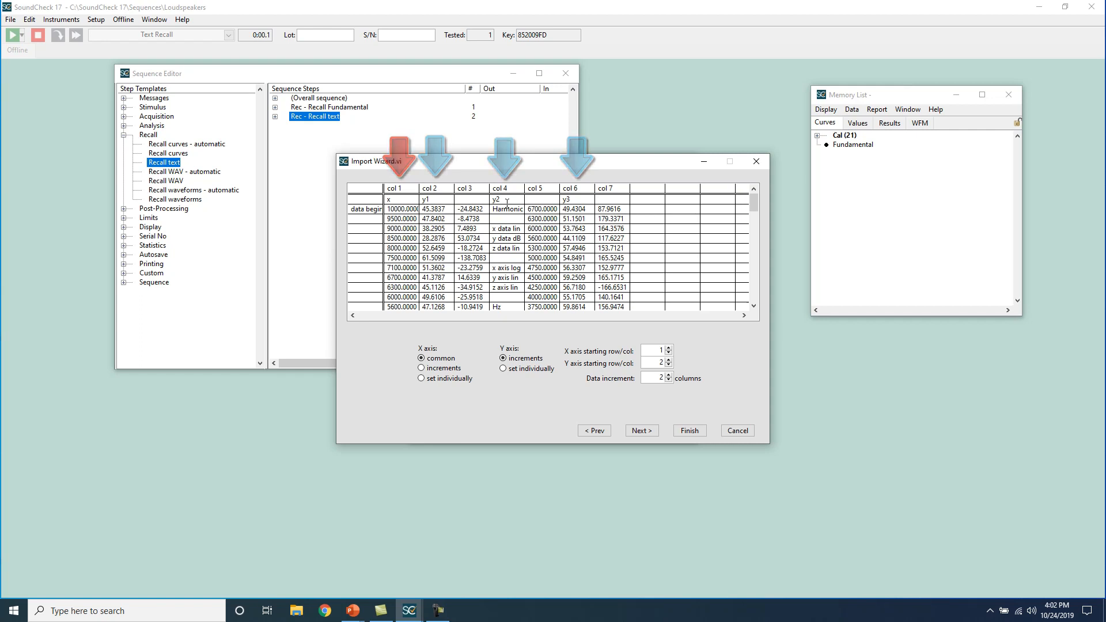
click(436, 369)
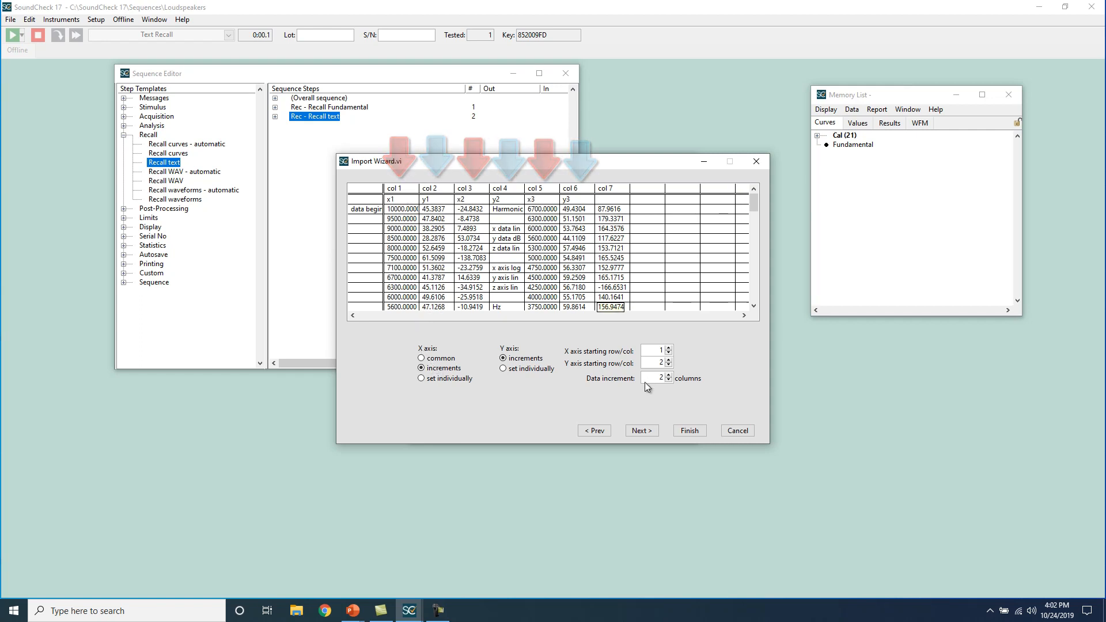
Step: Set both the X axis and Y axis to be set individually and proceed to the curve settings
click(444, 378)
click(512, 372)
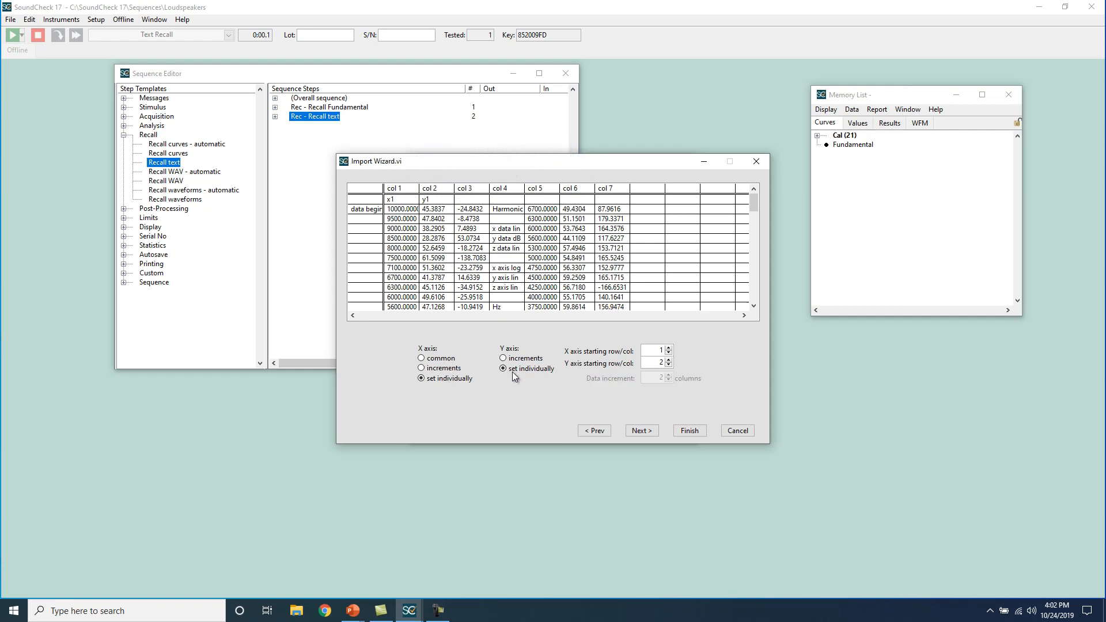
click(649, 436)
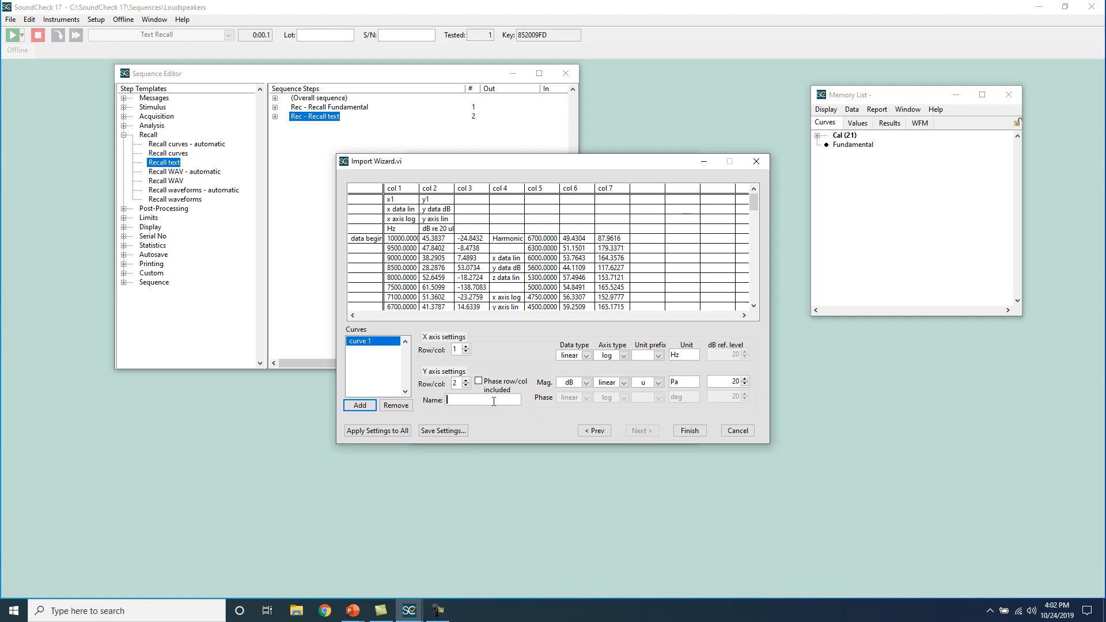
Step: Name curve 1 Harmonic 2 and include its phase row/col
text(Harmonic 2)
click(496, 431)
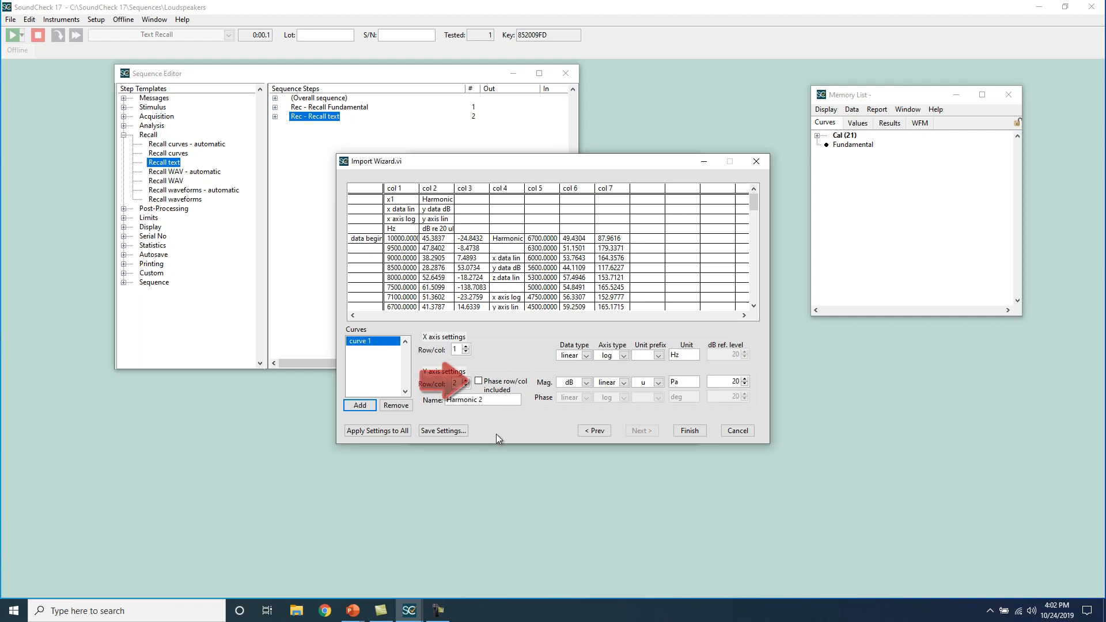
click(479, 382)
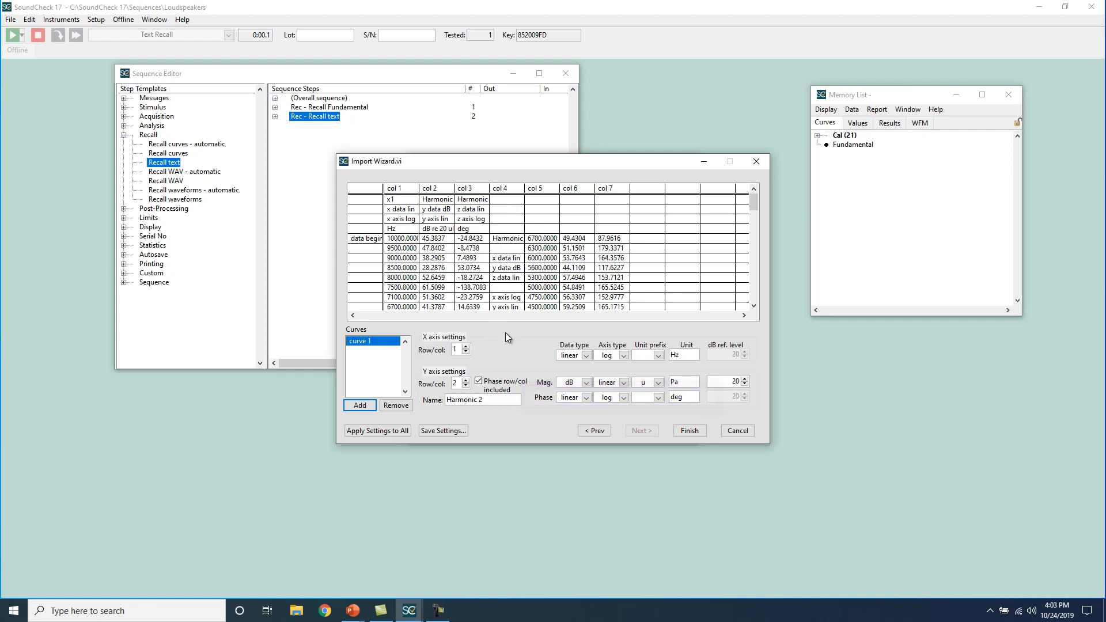
scroll(469, 253, down, 2)
scroll(467, 249, up, 2)
Step: Add a second curve to the import definition and name it Harmonic 3
click(361, 405)
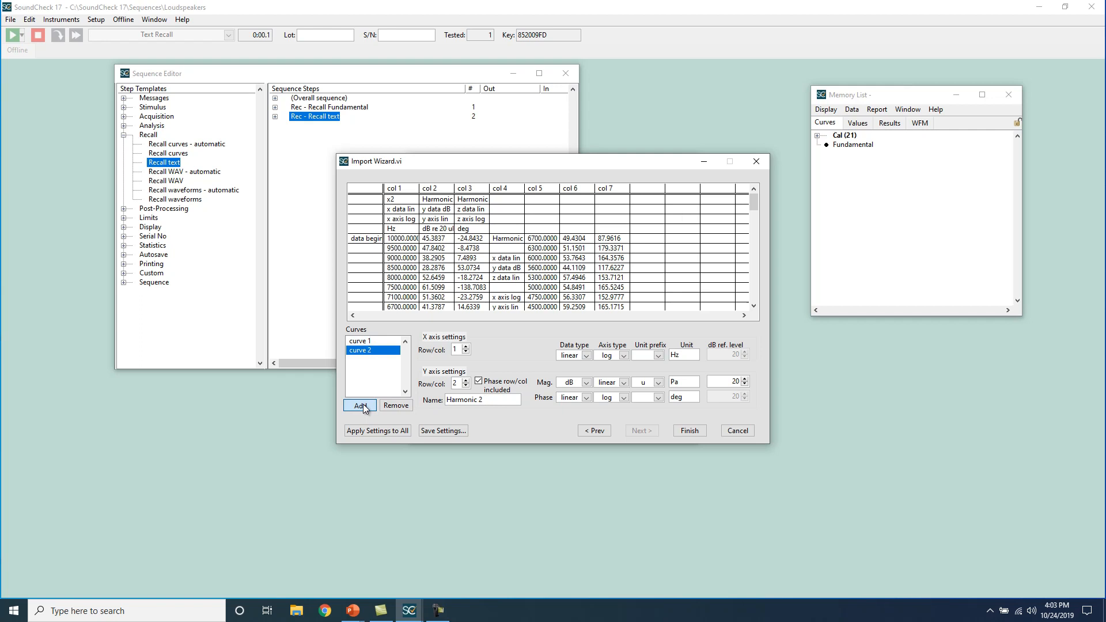
click(372, 343)
click(375, 349)
click(490, 399)
key(BackSpace)
Step: Assign curve 2's X axis to row/col 5 and its Y axis to row/col 6
click(467, 348)
click(467, 381)
click(467, 380)
click(466, 381)
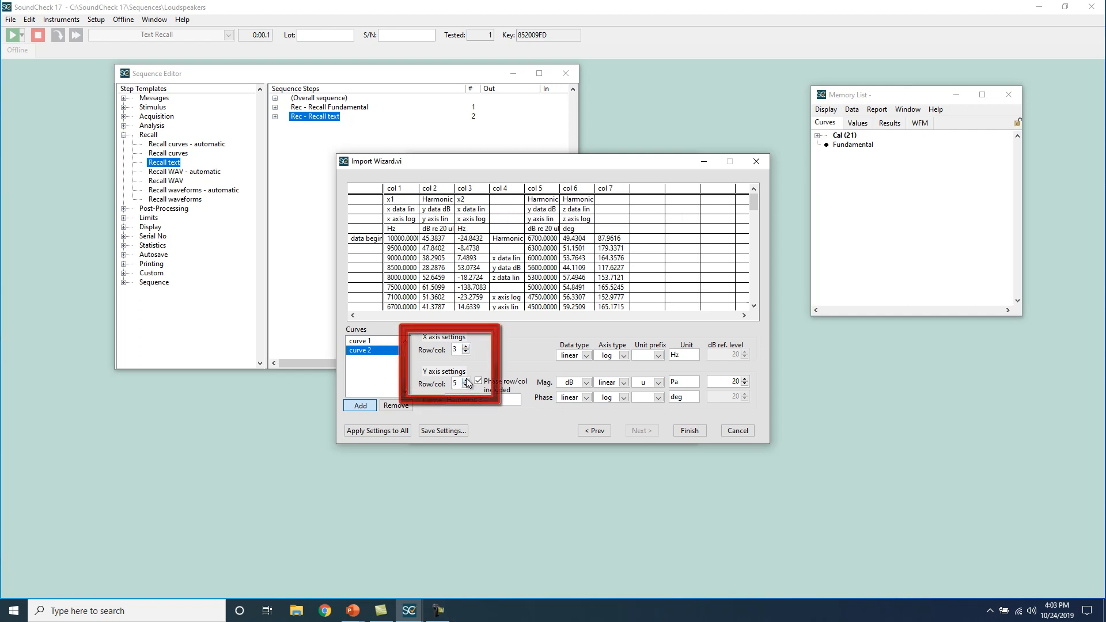
click(467, 380)
click(466, 347)
click(466, 347)
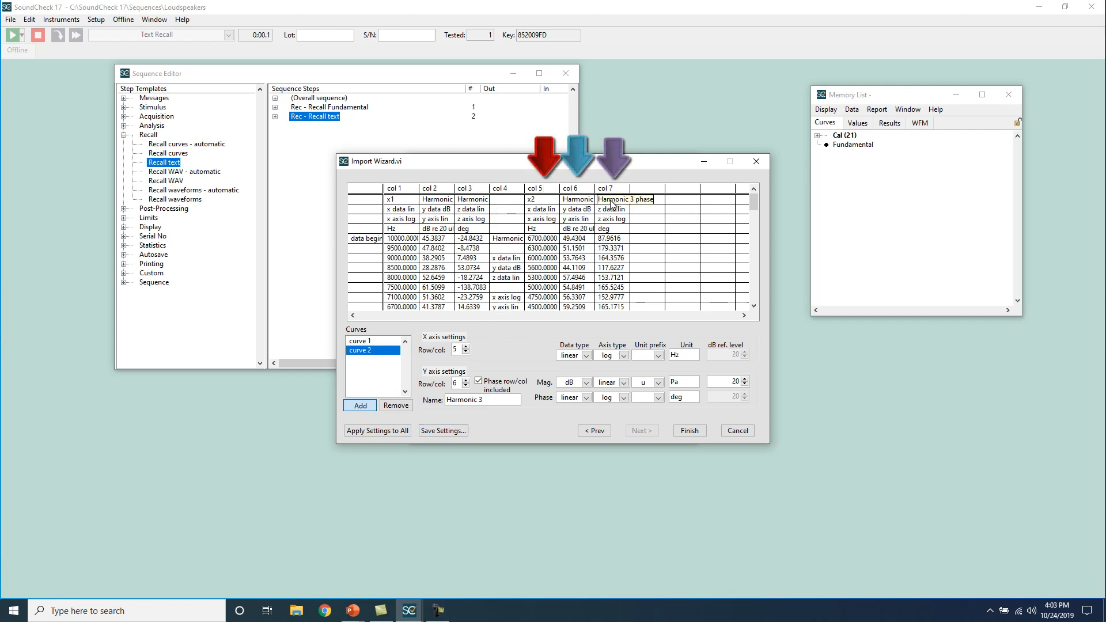
click(587, 201)
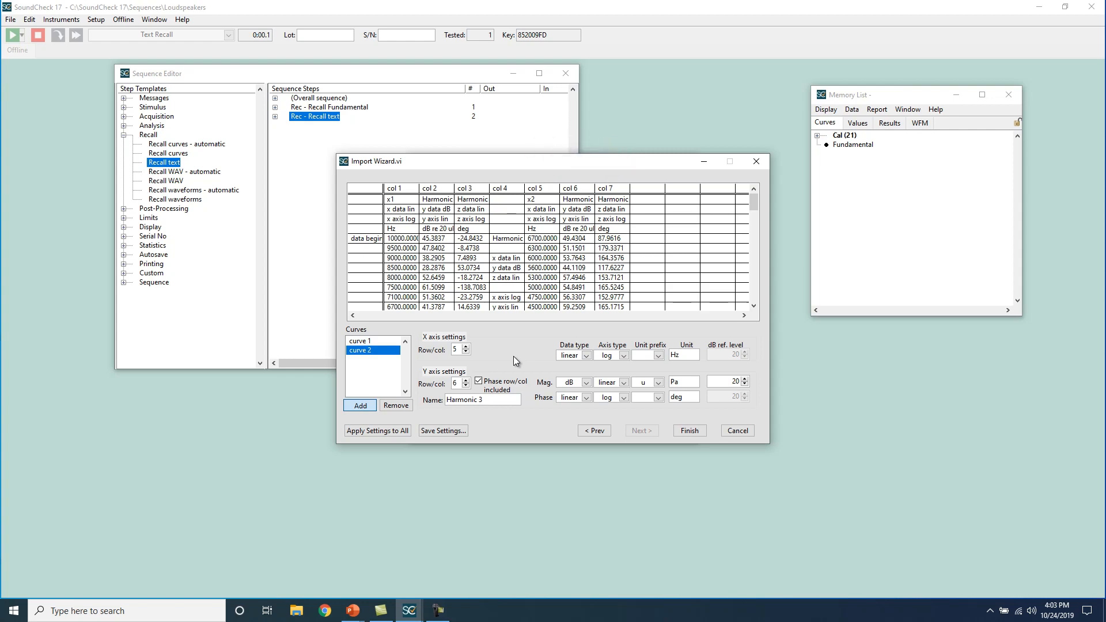
Step: Save the import settings as Harmonics Text in the Settings folder and finish the import wizard
click(443, 430)
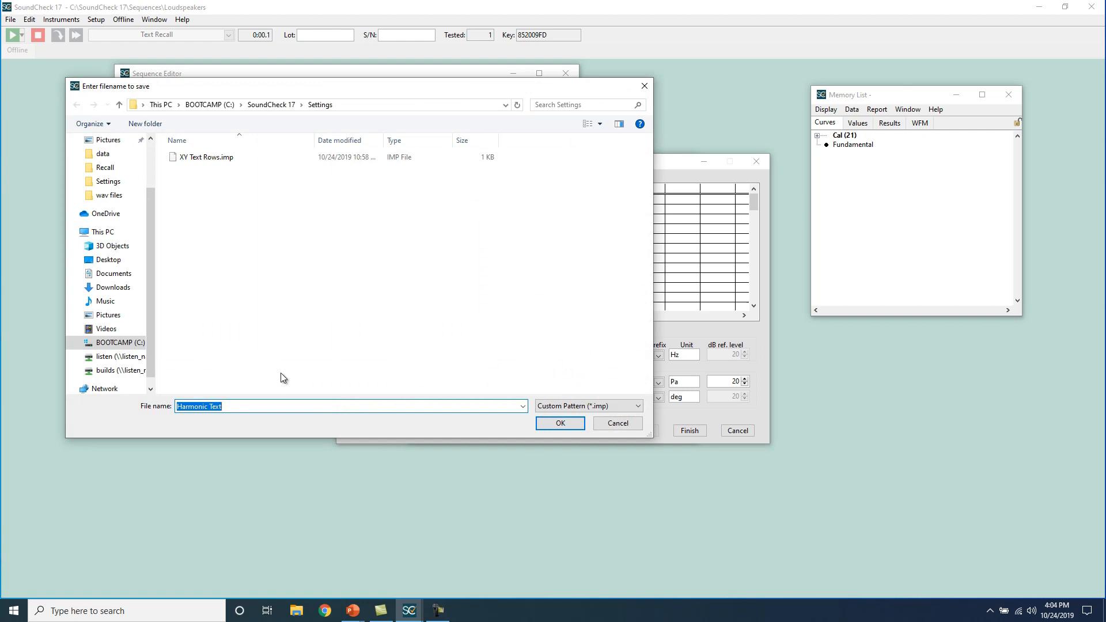
text(Harmonics E)
key(BackSpace)
text(Text)
key(Return)
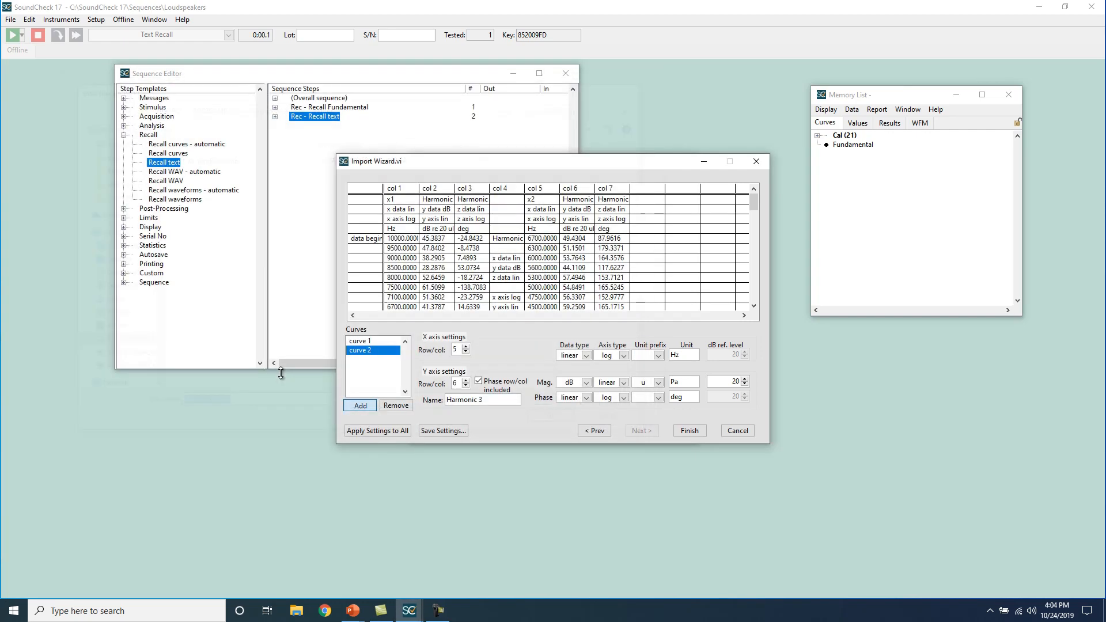
click(686, 431)
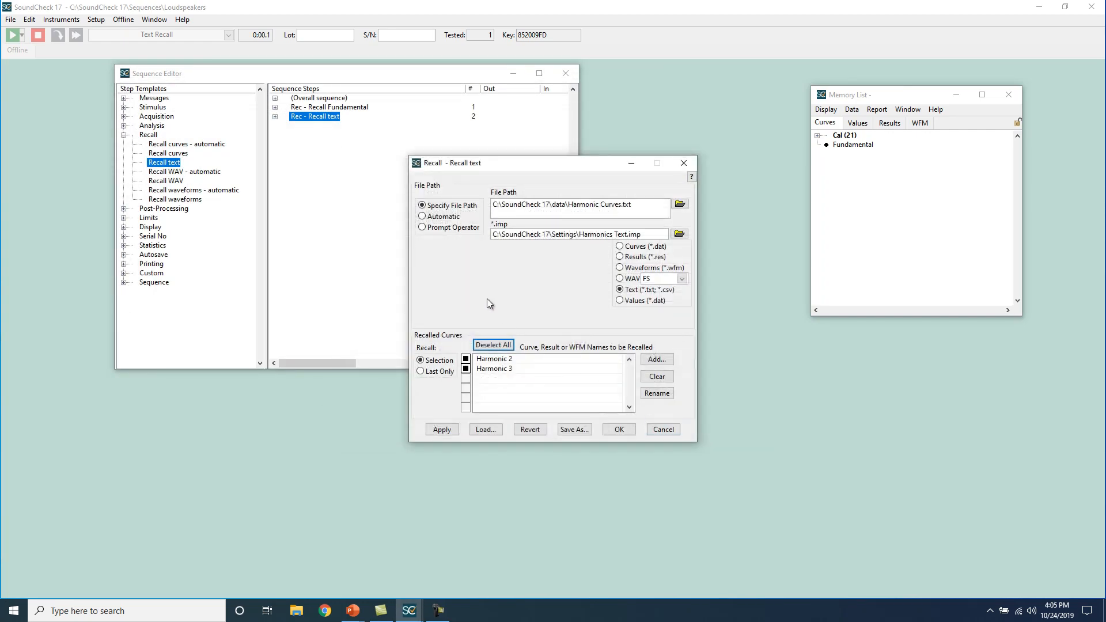
Step: Set the Recall text step to Prompt Operator and run the sequence, recalling Harmonic Curves.txt
click(448, 231)
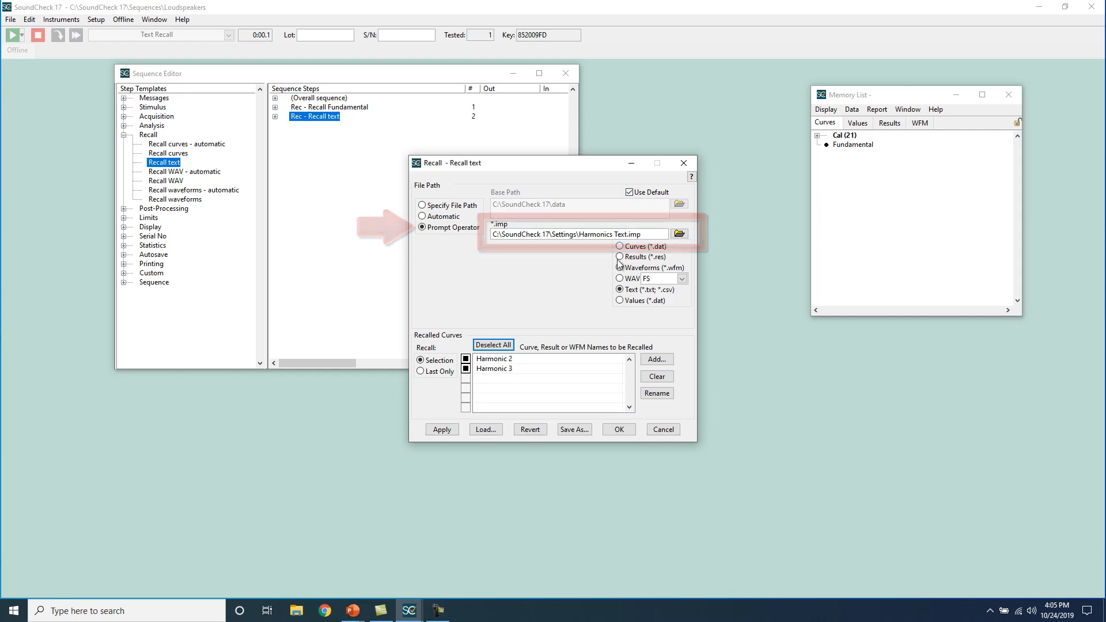
click(619, 429)
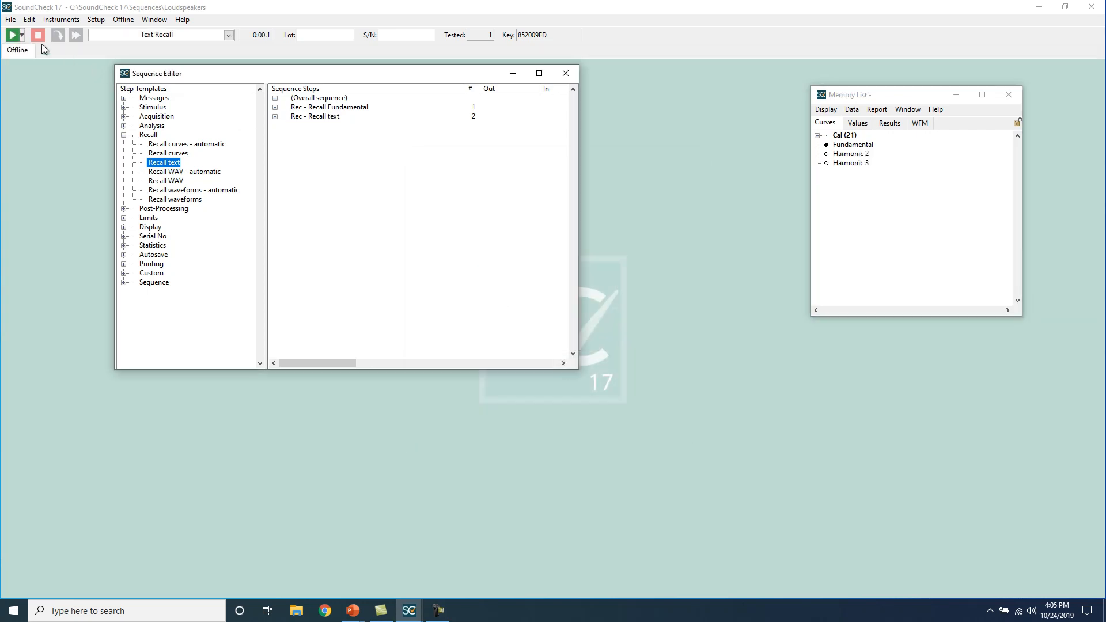
click(11, 35)
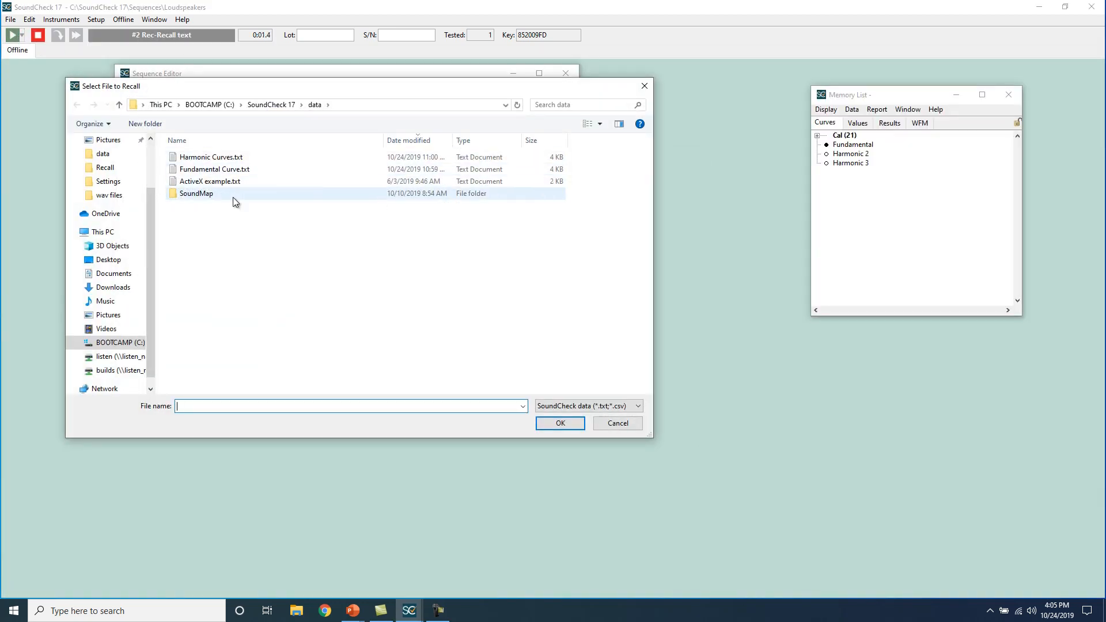
double_click(231, 157)
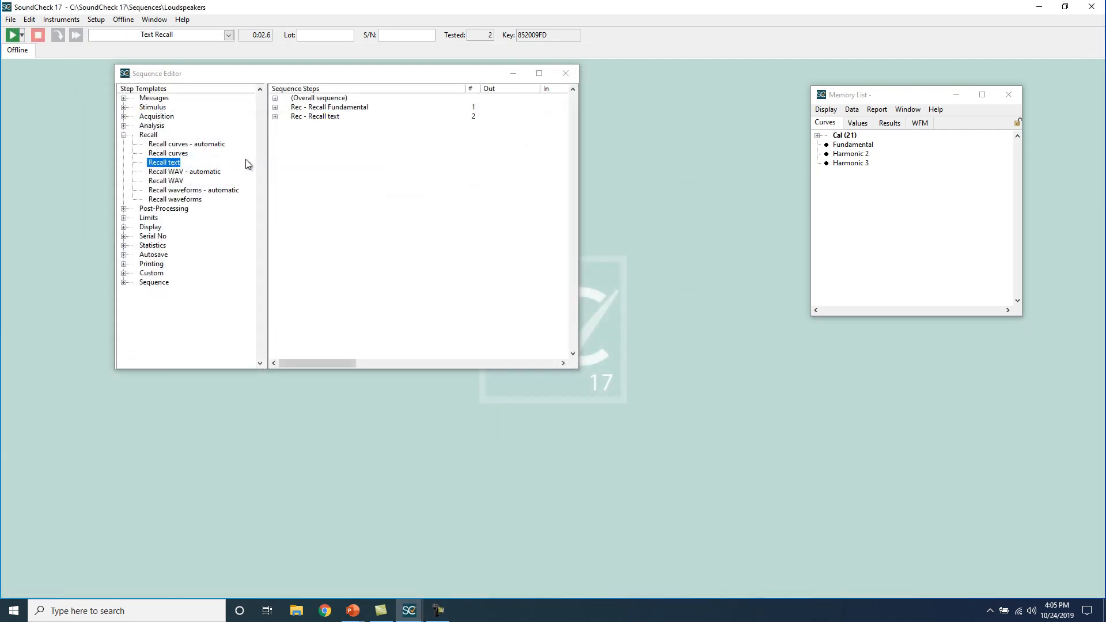
Step: Display the Harmonic 2 and Harmonic 3 curves together on a new XY graph and enlarge its window
click(839, 155)
shift+click(842, 166)
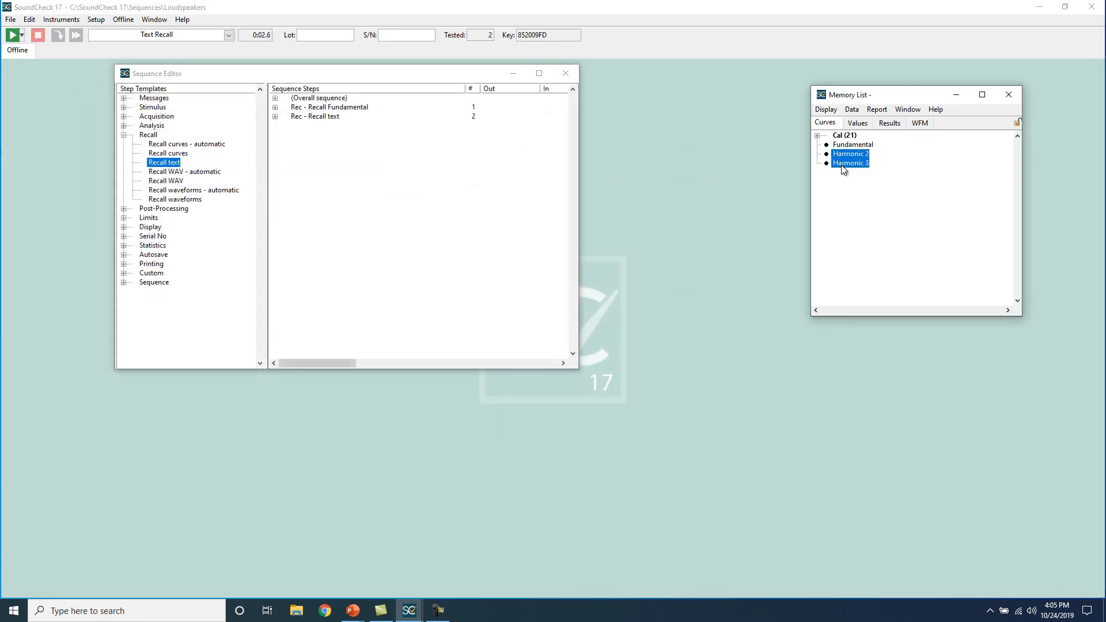
right_click(842, 165)
mouse_move(872, 181)
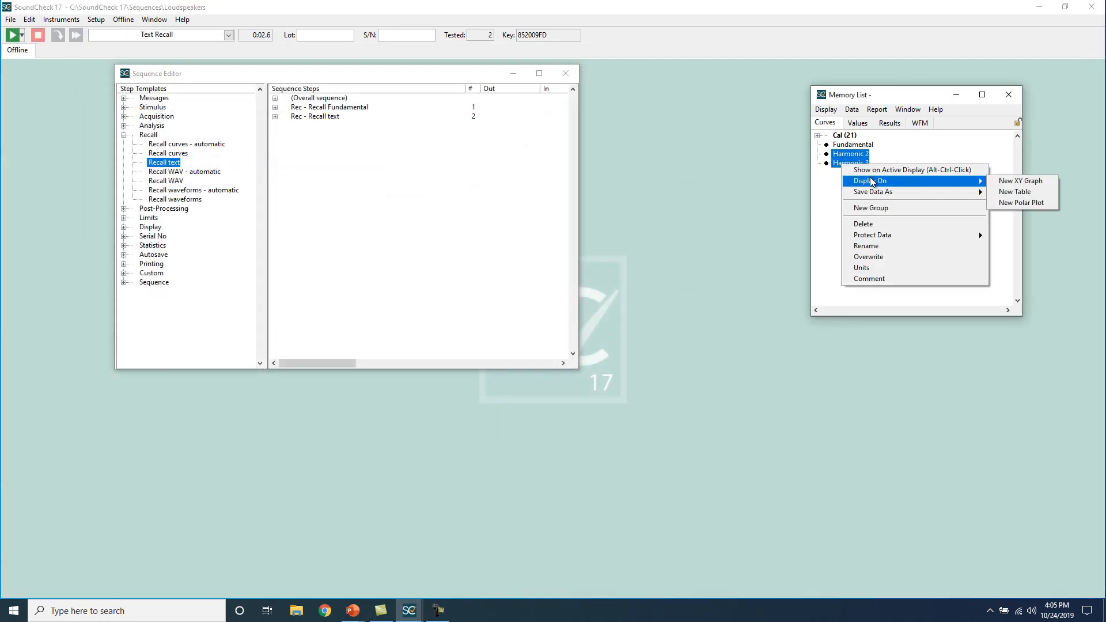
click(1014, 183)
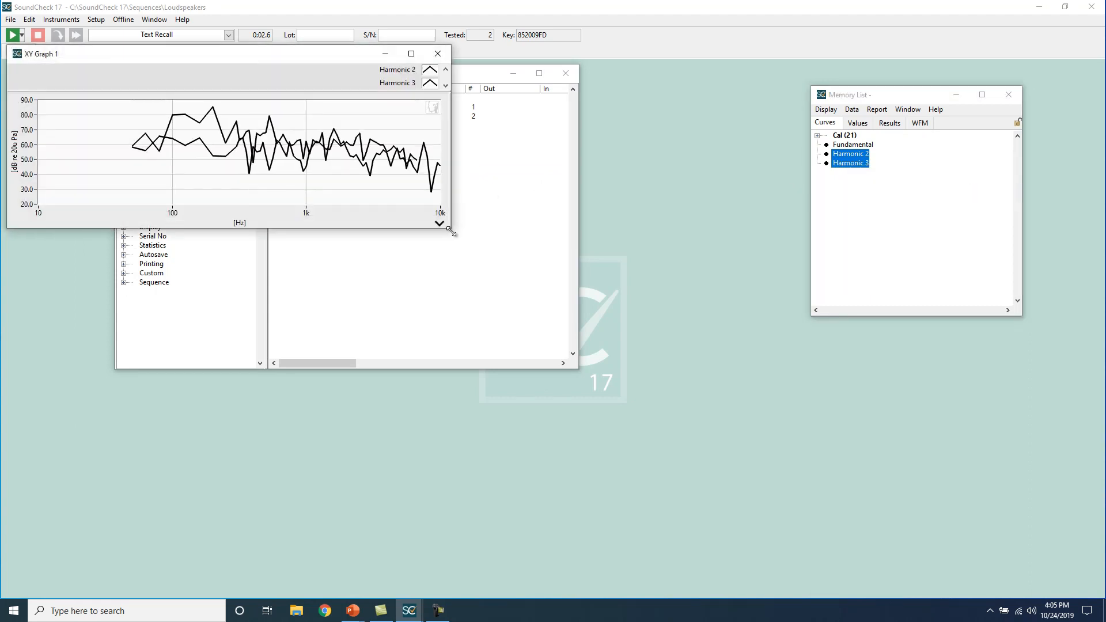
drag(451, 233, 641, 436)
Step: Randomize the curve colors on the XY graph and show the phase of both harmonics
right_click(344, 236)
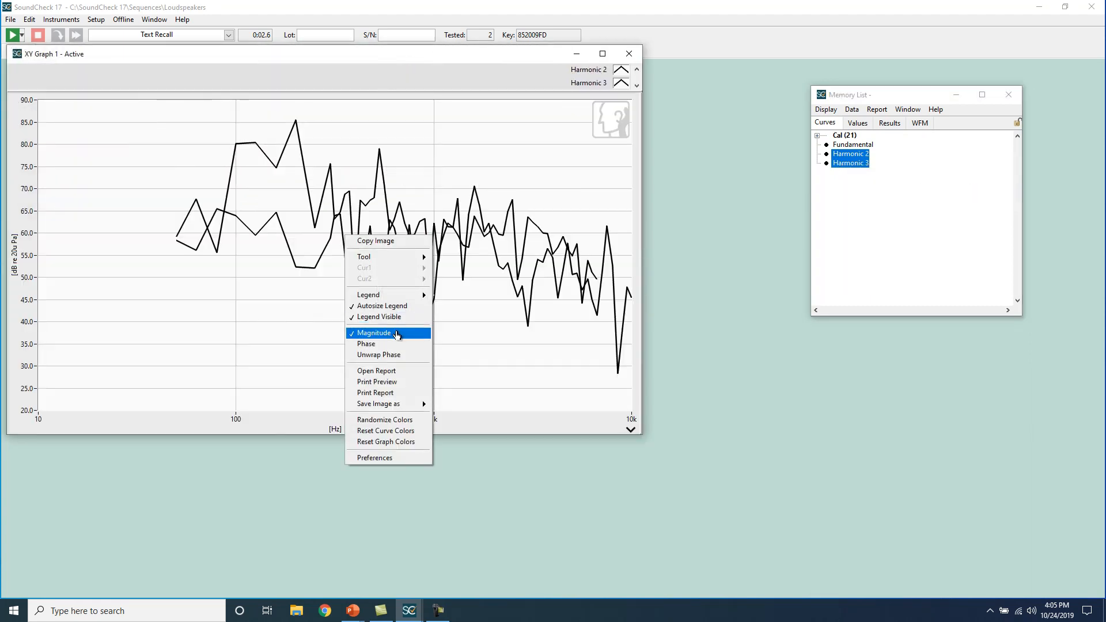
click(385, 420)
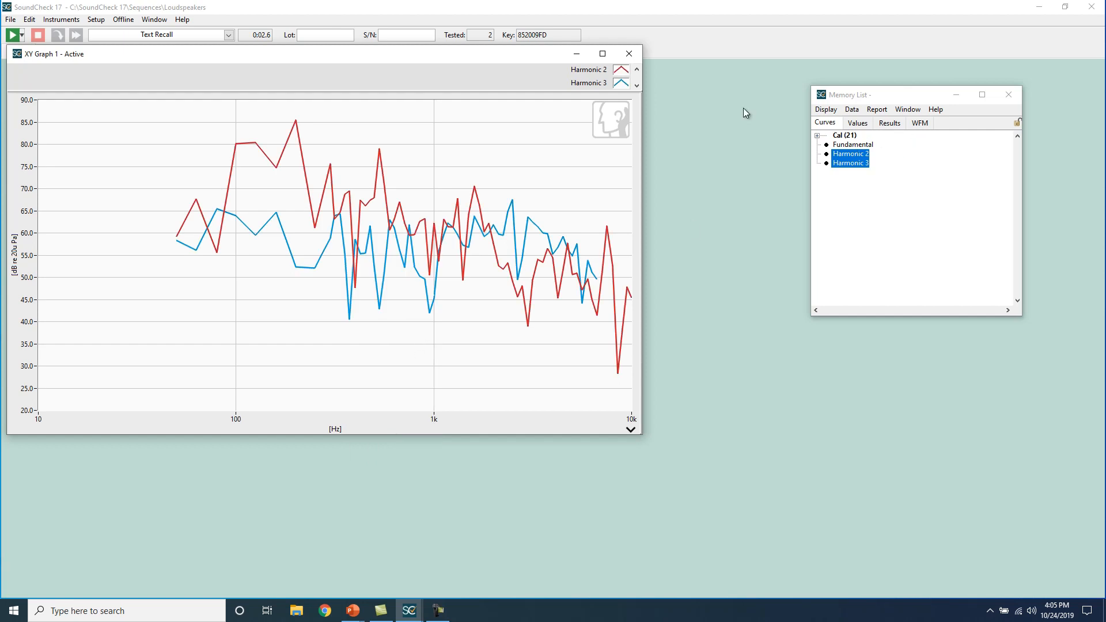
right_click(202, 295)
click(248, 402)
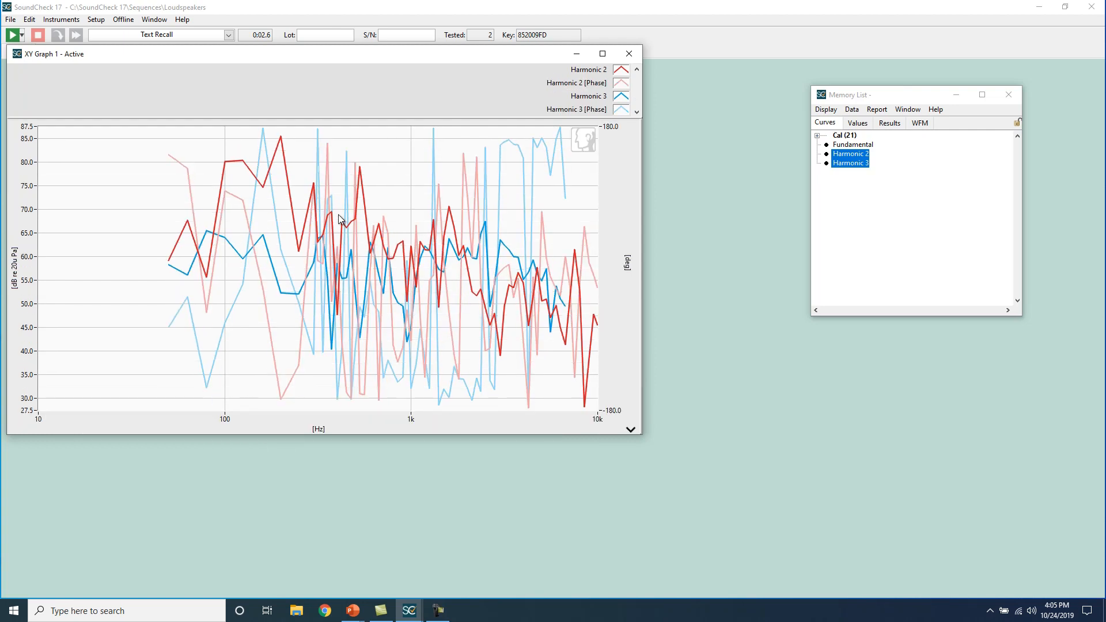